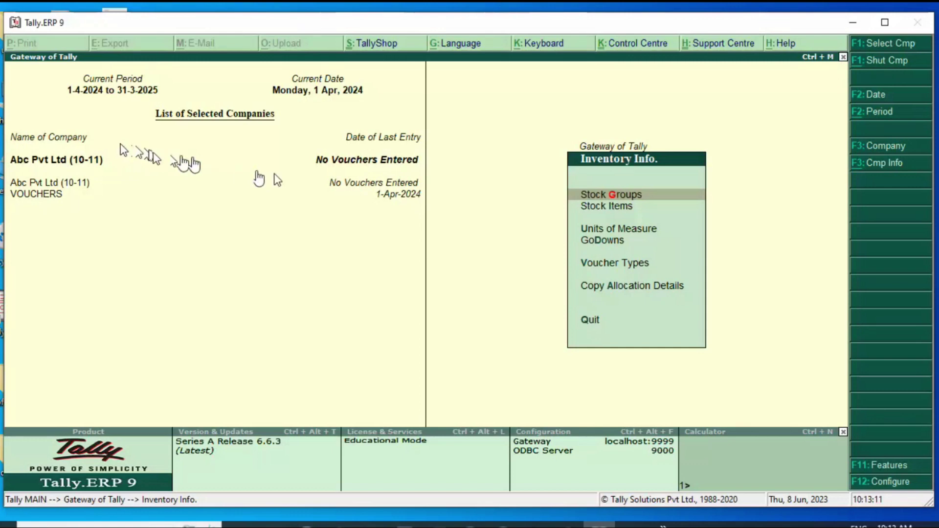
# Create a single stock group named "Food Items" under Primary, with quantities of items added set to Yes
pyautogui.press('Return')
pyautogui.press('Return')
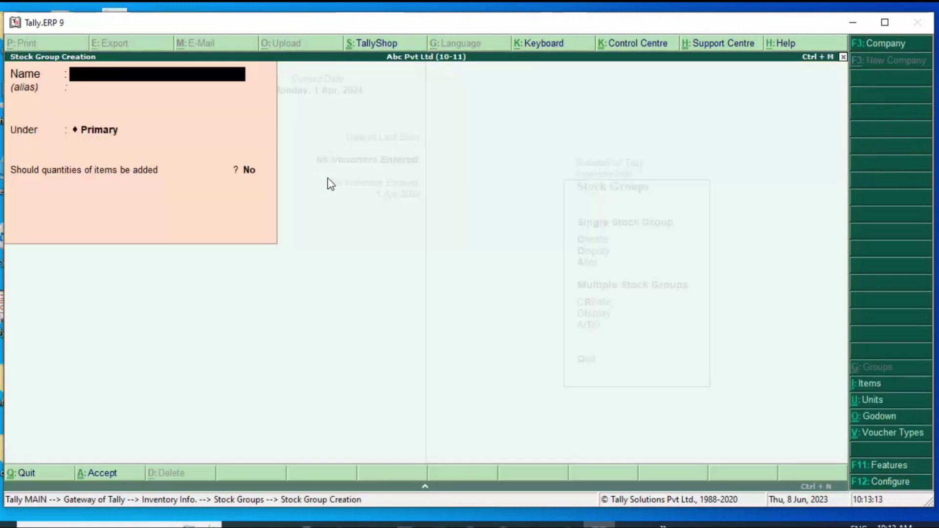
pyautogui.write('Food Items')
pyautogui.press('Return')
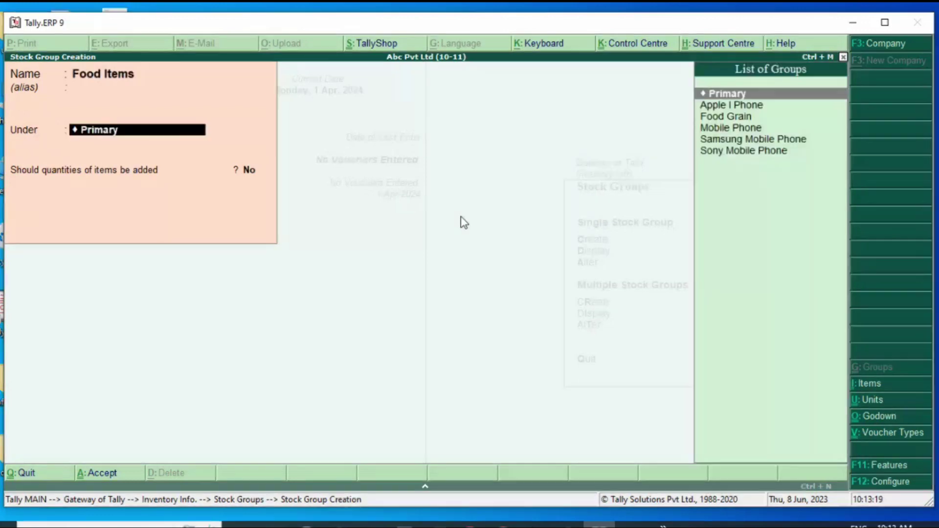
pyautogui.press('Return')
pyautogui.write('yes')
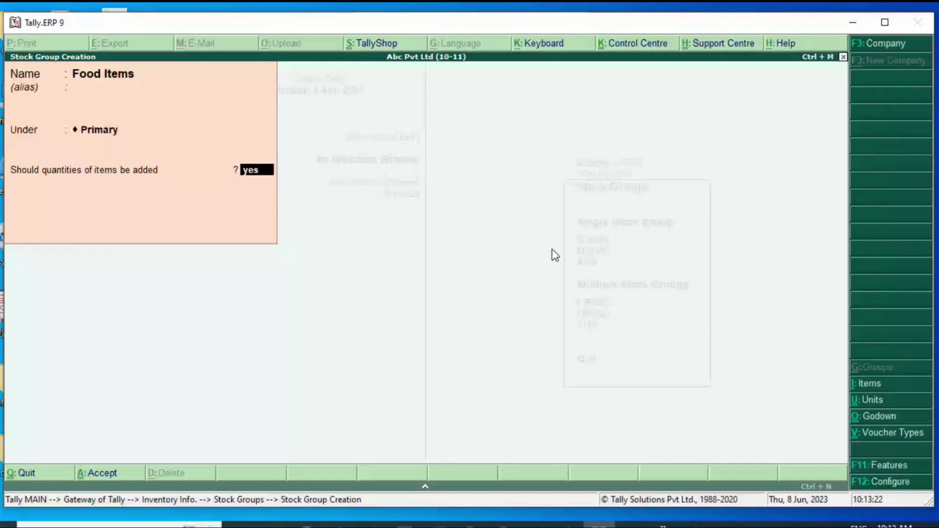
pyautogui.press('Return')
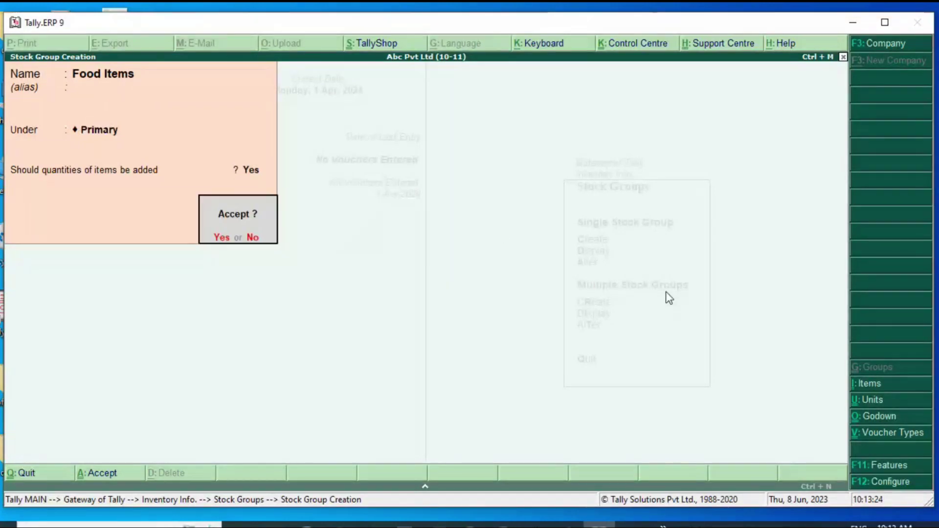
pyautogui.press('Return')
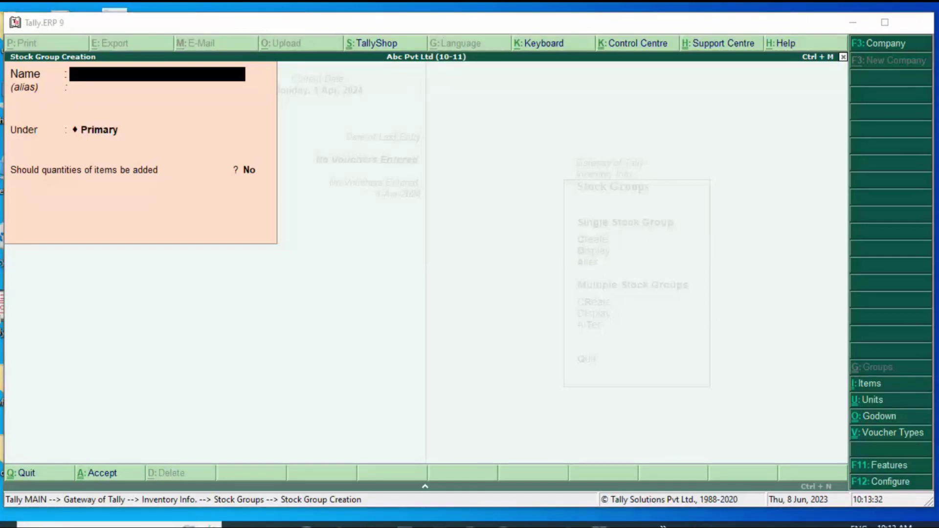
# Switch to Word and write "Food group" as the first line of a new blank document
pyautogui.hotkey('alt', 'Tab')
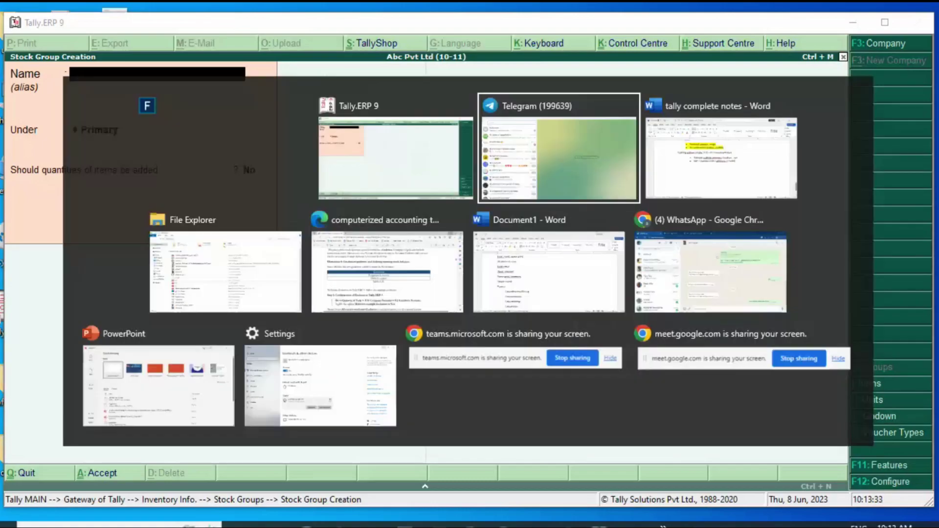
pyautogui.hotkey('alt', 'Tab')
pyautogui.hotkey('ctrl', 'n')
pyautogui.write('food ')
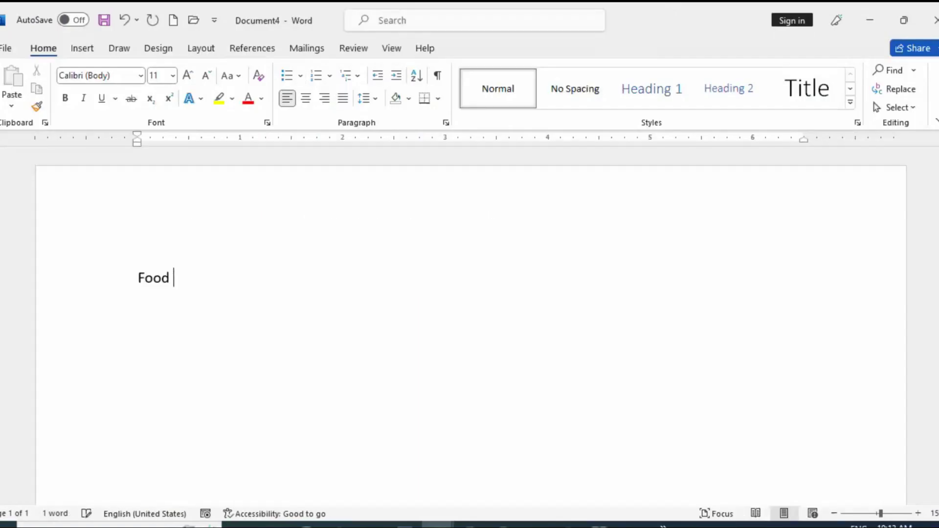
pyautogui.write('group')
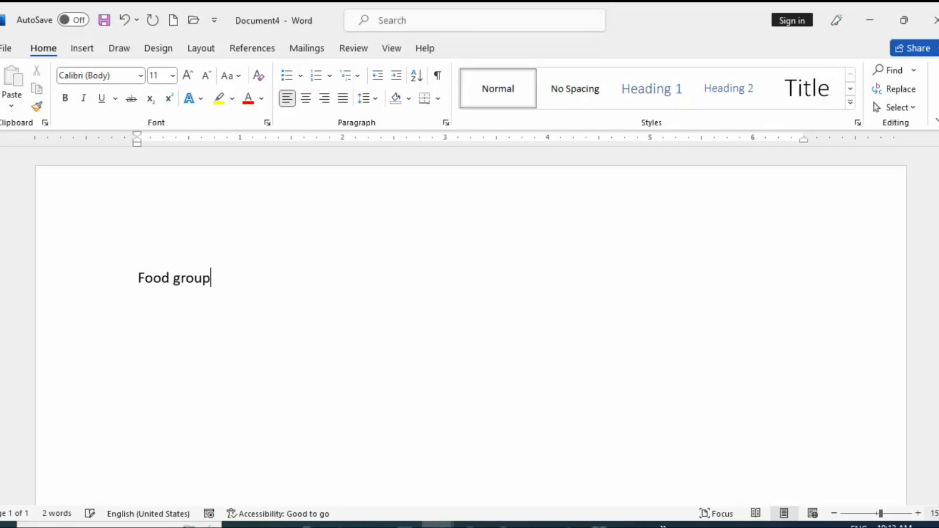
# Add the lines "Ready to eat", "Cookies" and "Parle" below "Food group"
pyautogui.press('Return')
pyautogui.write('ready t')
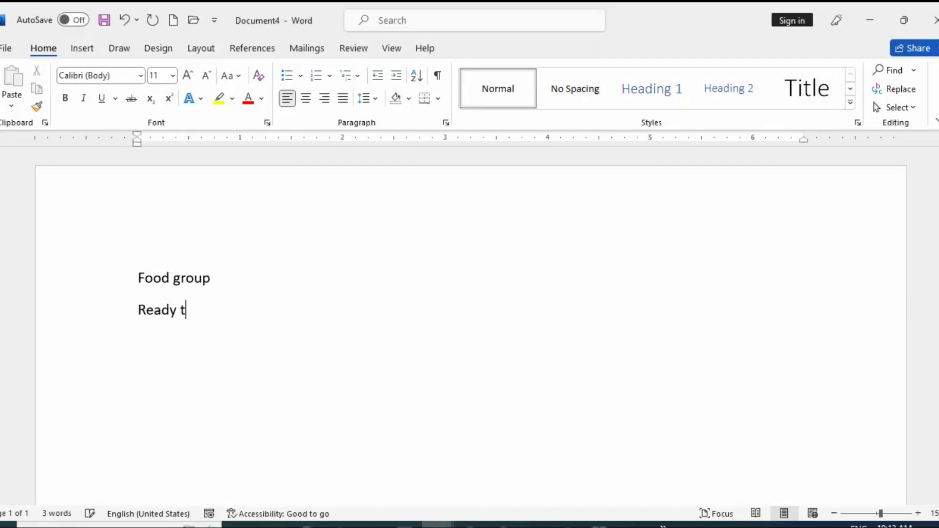
pyautogui.write('o eat')
pyautogui.press('Return')
pyautogui.write('cooki')
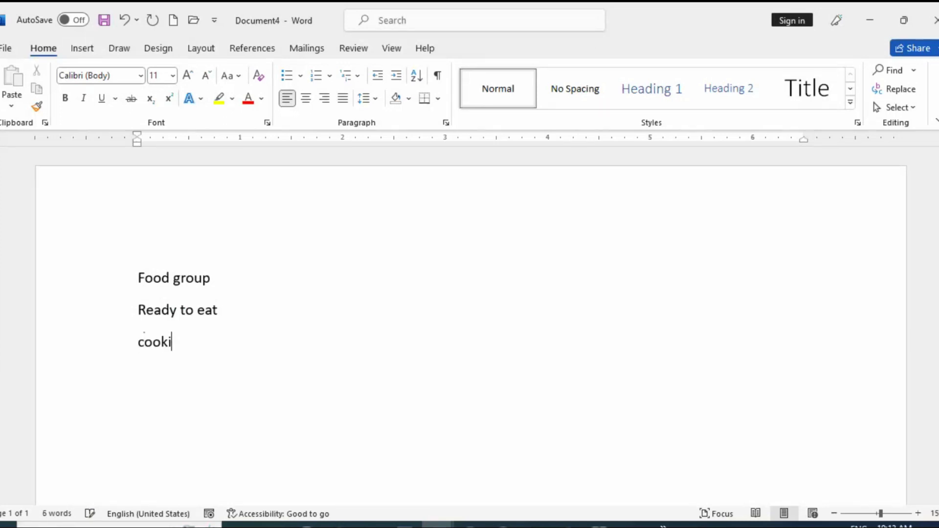
pyautogui.write('es')
pyautogui.press('Return')
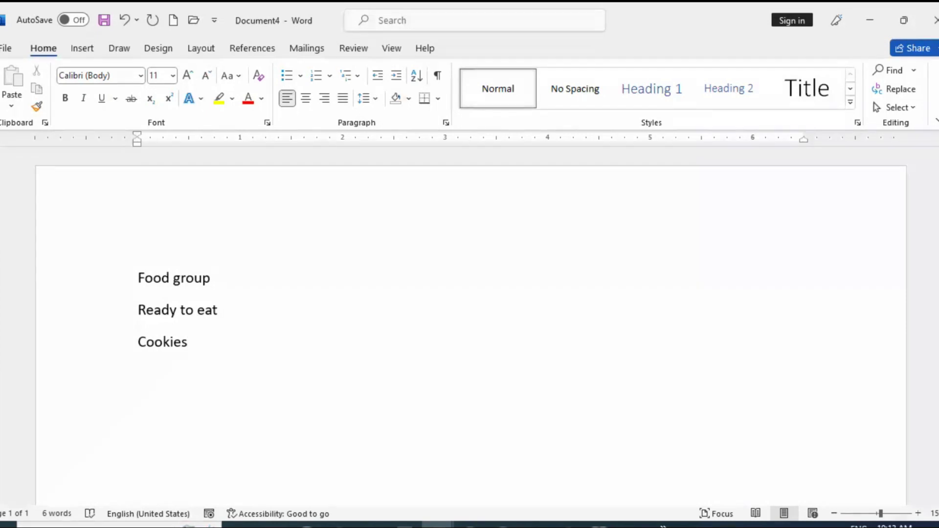
pyautogui.write('parle')
pyautogui.press('Return')
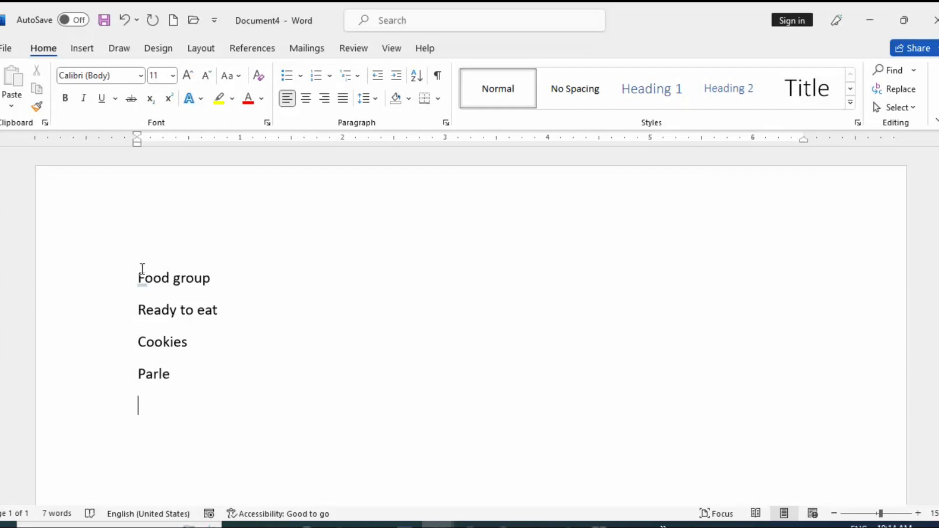
# Highlight all four lines, from "Food group" through "Parle", in yellow
pyautogui.moveTo(141, 275); pyautogui.dragTo(199, 274)
pyautogui.click(219, 98)
pyautogui.click(380, 309)
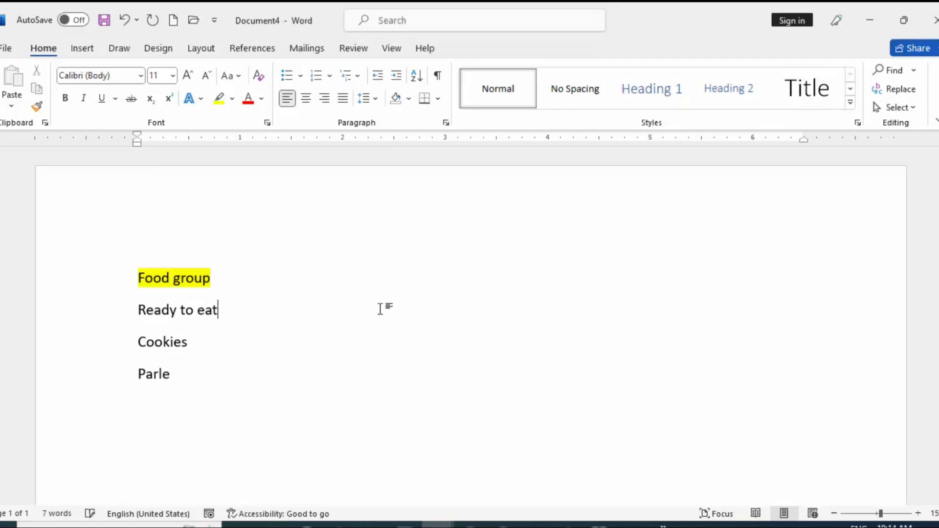
pyautogui.moveTo(139, 309); pyautogui.dragTo(163, 366)
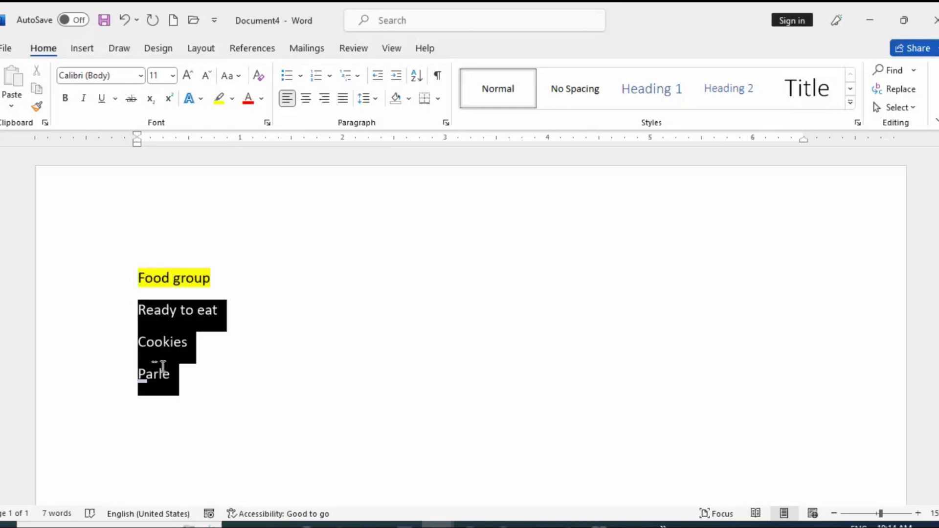
pyautogui.click(219, 98)
pyautogui.click(189, 341)
pyautogui.click(164, 367)
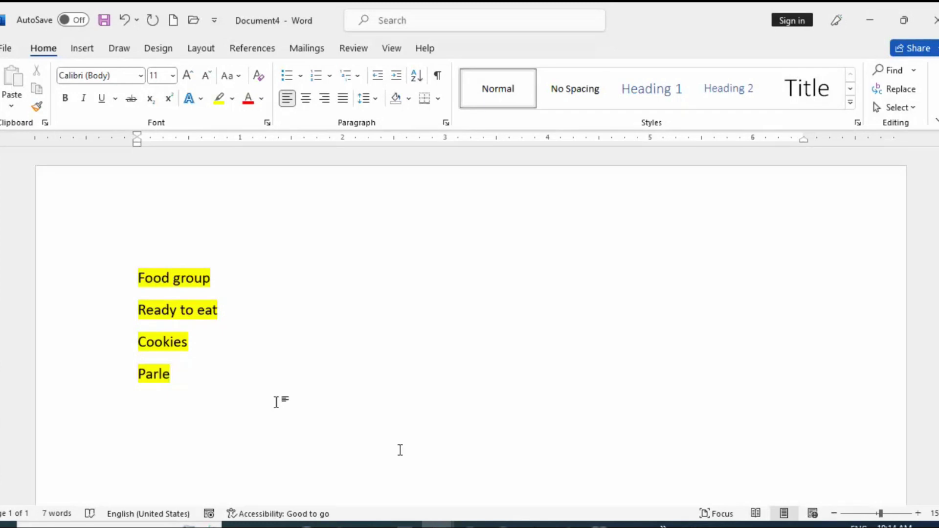
# Add the unhighlighted line "Parle platina" below "Parle"
pyautogui.press('Return')
pyautogui.write('pl')
pyautogui.press('BackSpace')
pyautogui.write('arle play')
pyautogui.press('BackSpace')
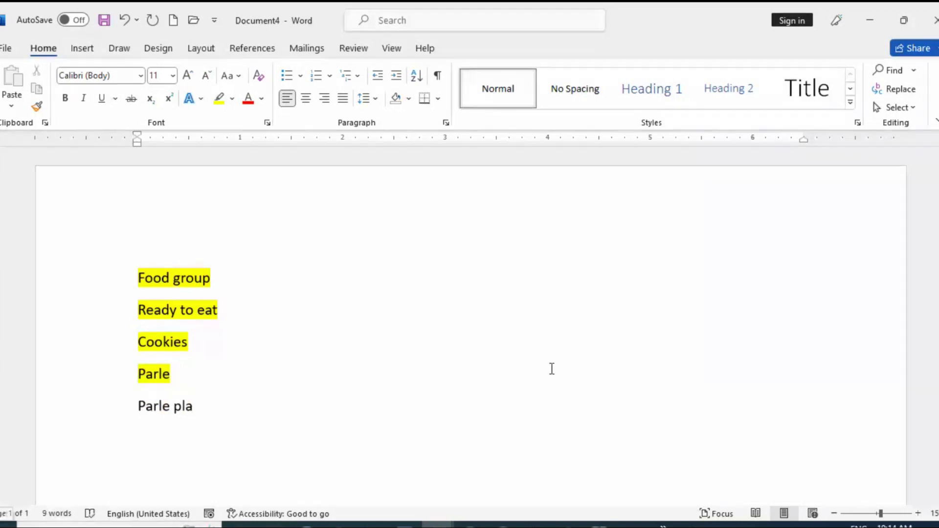
pyautogui.write('ti')
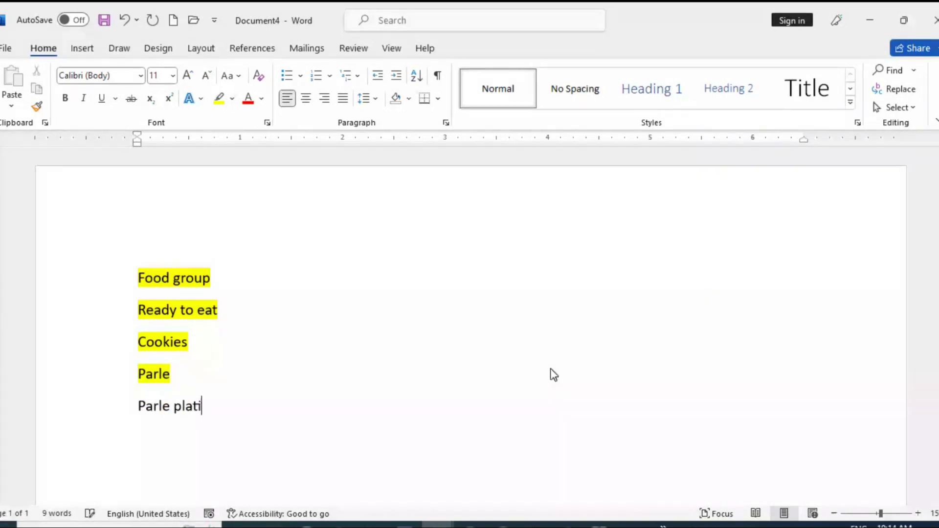
pyautogui.write('na')
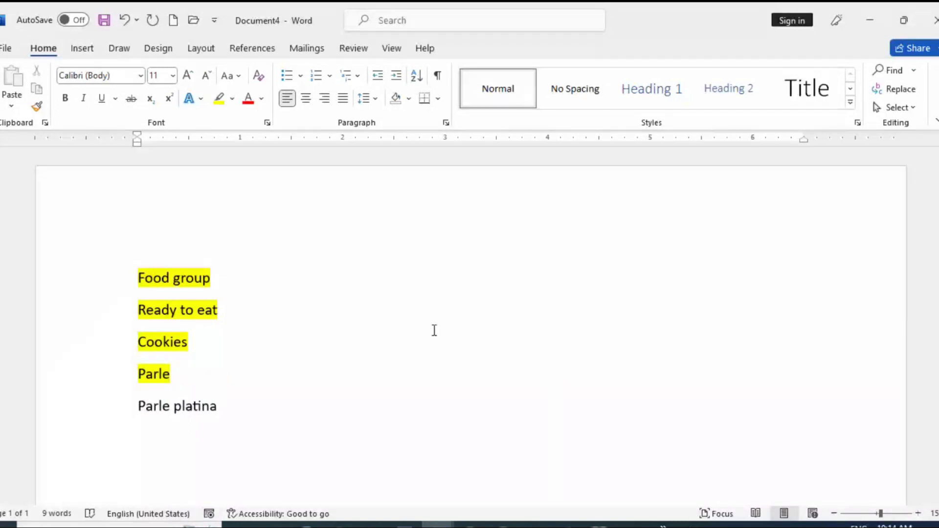
# Change the font color of the "Parle platina" line to red
pyautogui.moveTo(223, 409); pyautogui.dragTo(134, 412)
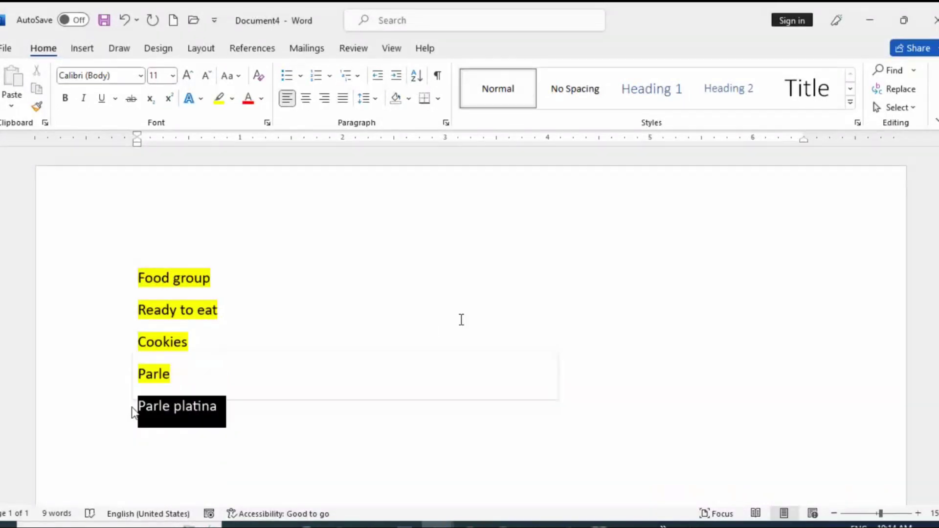
pyautogui.click(216, 348)
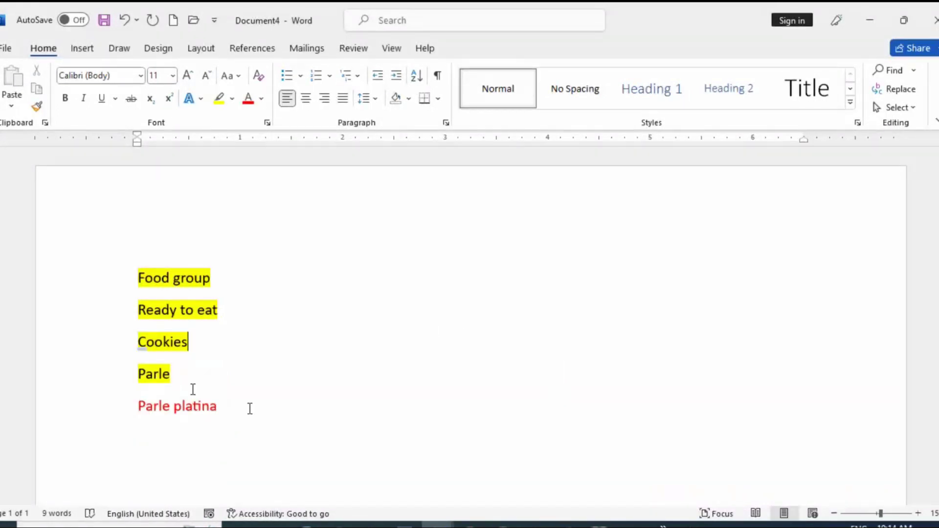
pyautogui.moveTo(193, 389); pyautogui.dragTo(125, 287)
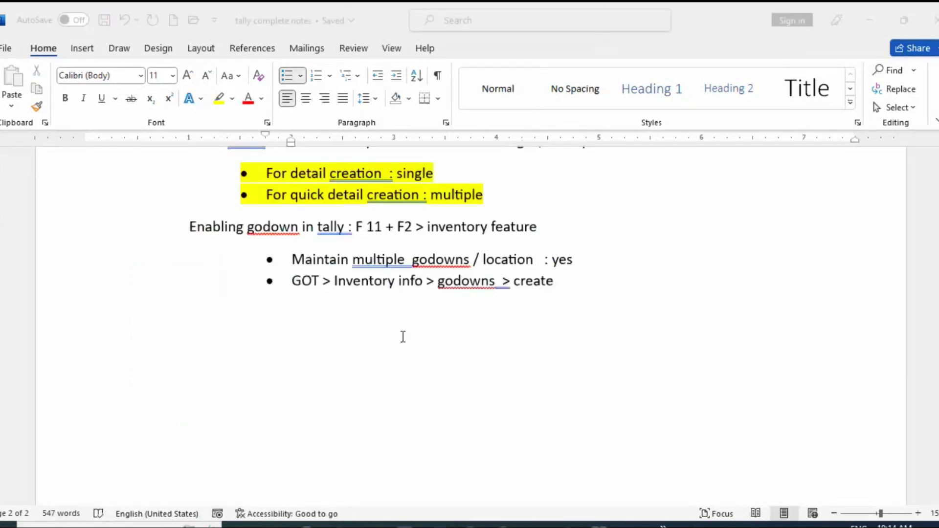
# Switch back to Tally.ERP 9 and create the stock group "Ready to Eat" under Food Items, keeping quantities of items added at Yes
pyautogui.click(403, 337)
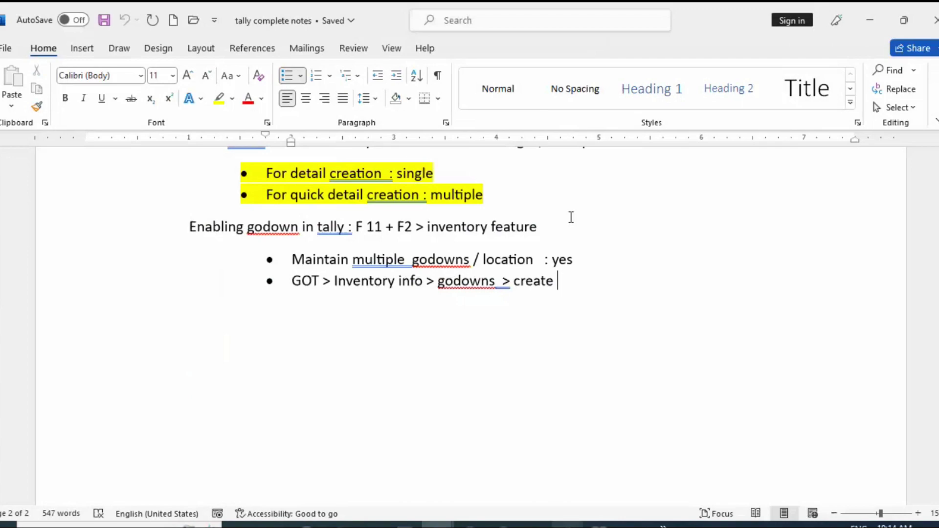
pyautogui.click(573, 527)
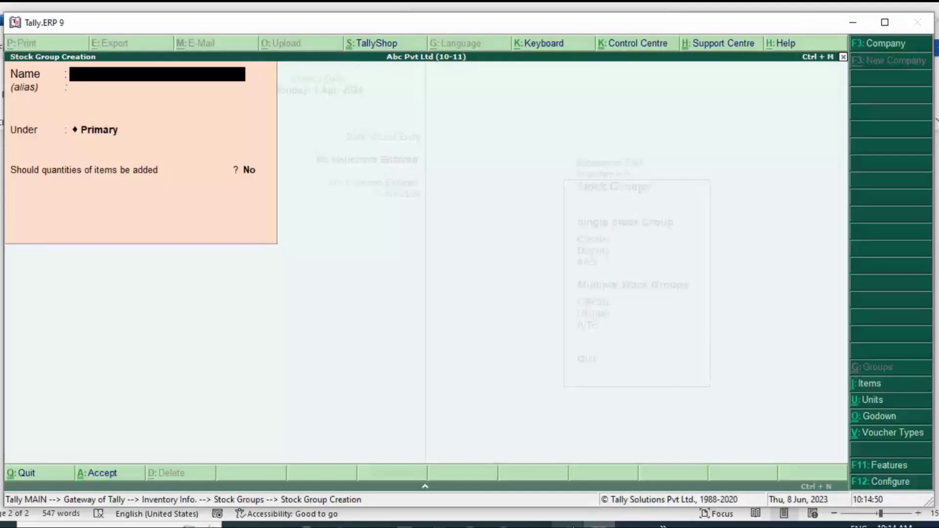
pyautogui.write('Ready O')
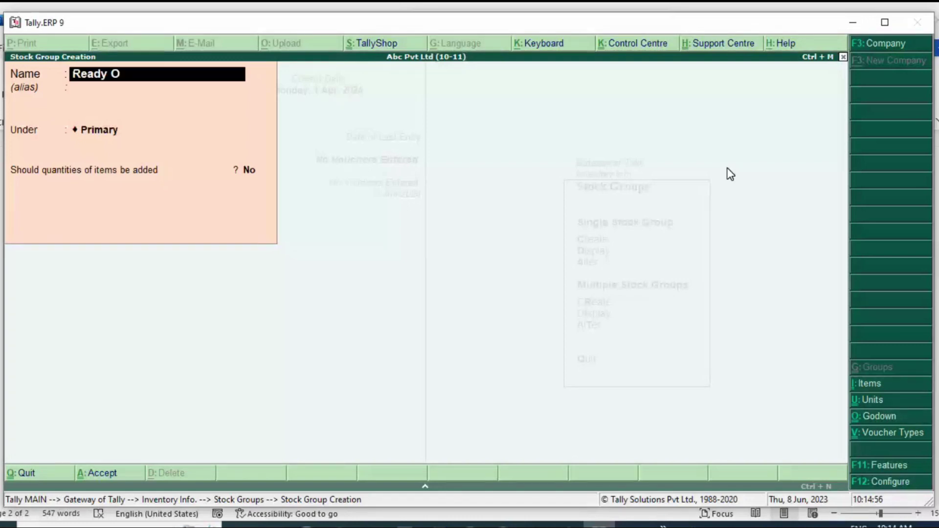
pyautogui.press('BackSpace')
pyautogui.write('t')
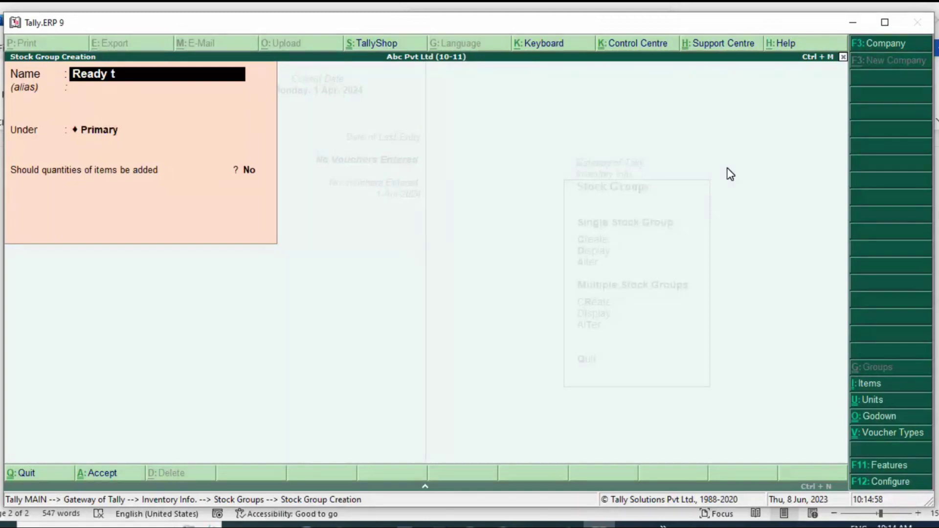
pyautogui.write('o Eat')
pyautogui.press('Return')
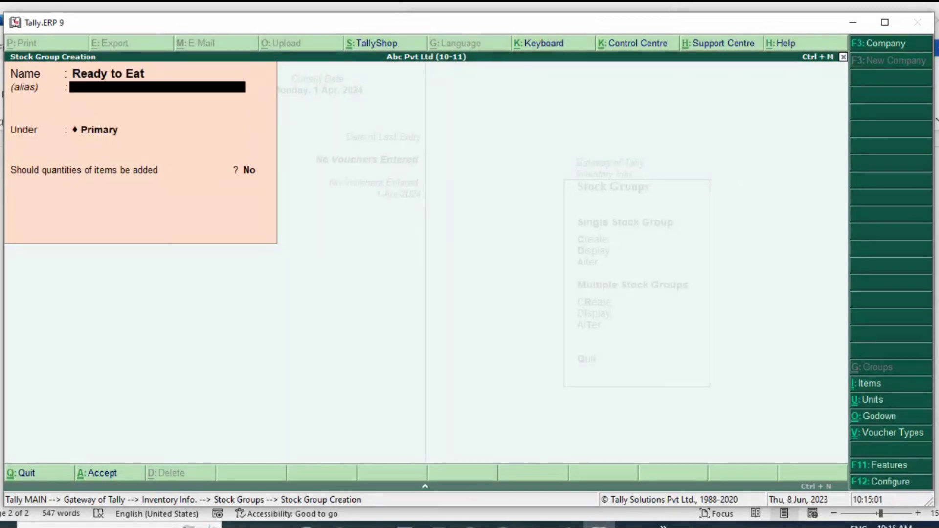
pyautogui.press('Return')
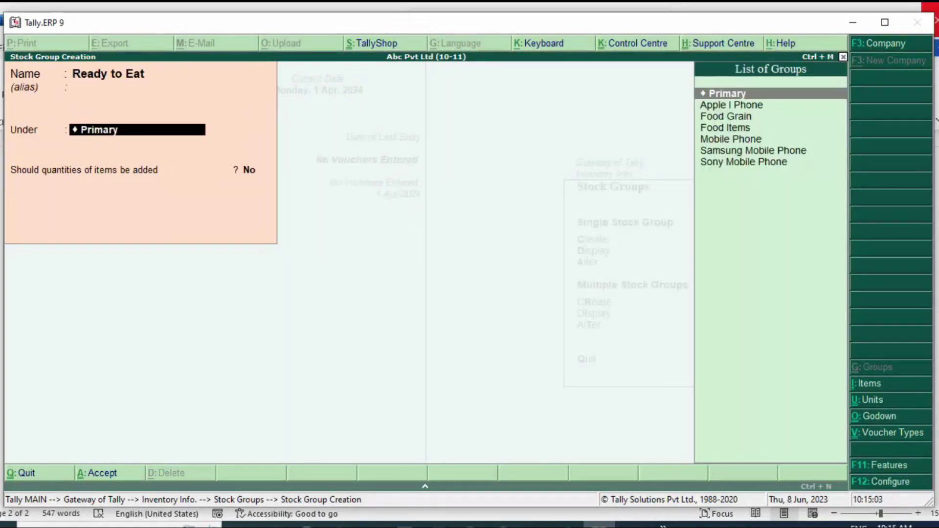
pyautogui.press('Down')
pyautogui.press('Down')
pyautogui.press('Down')
pyautogui.press('Return')
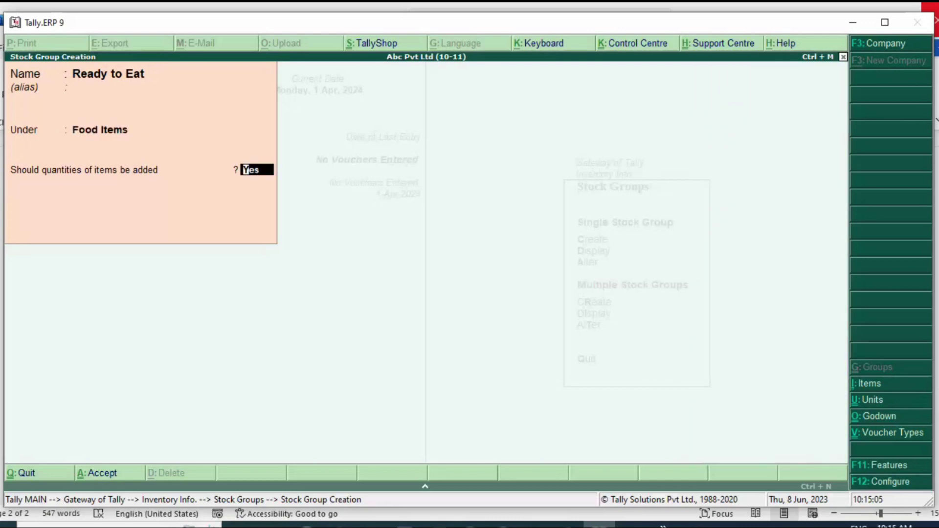
pyautogui.press('Return')
pyautogui.press('Return')
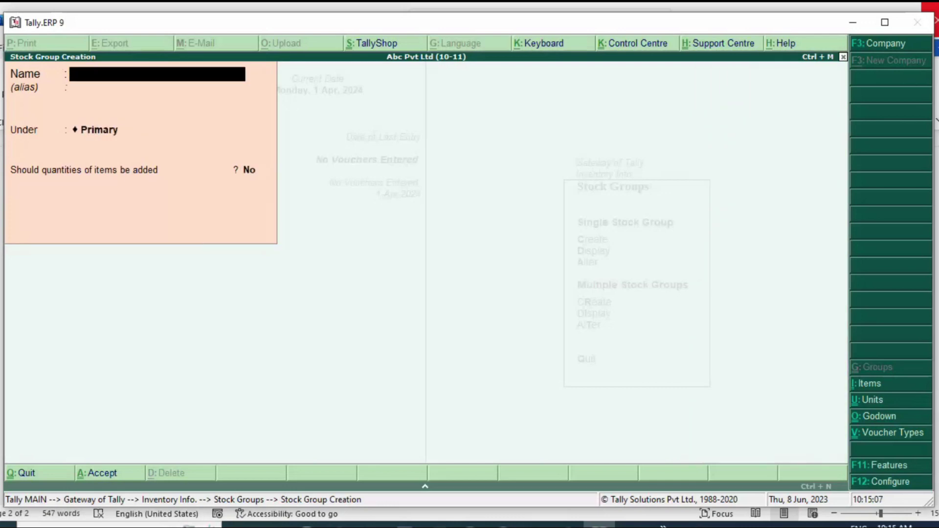
# Create the stock group "Cookies" under Ready to Eat, keeping quantities of items added at Yes
pyautogui.write('Cookies')
pyautogui.press('Return')
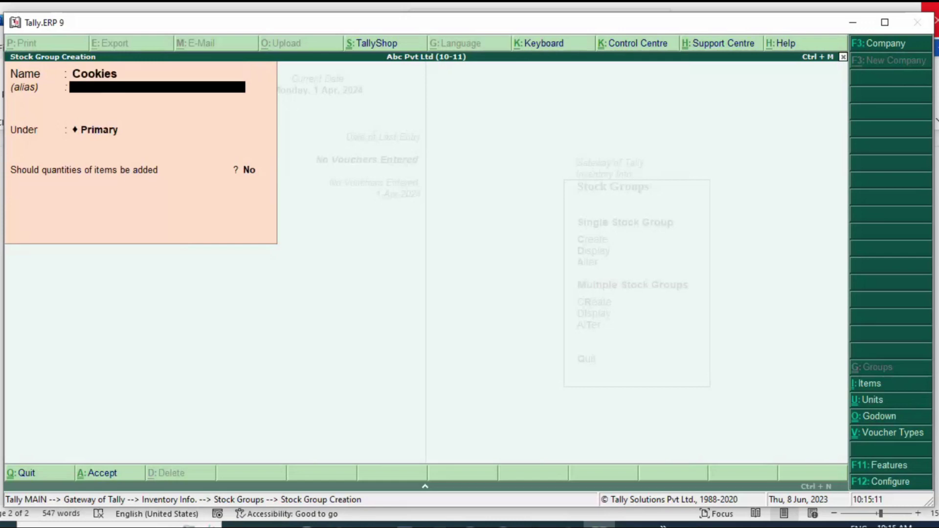
pyautogui.press('Return')
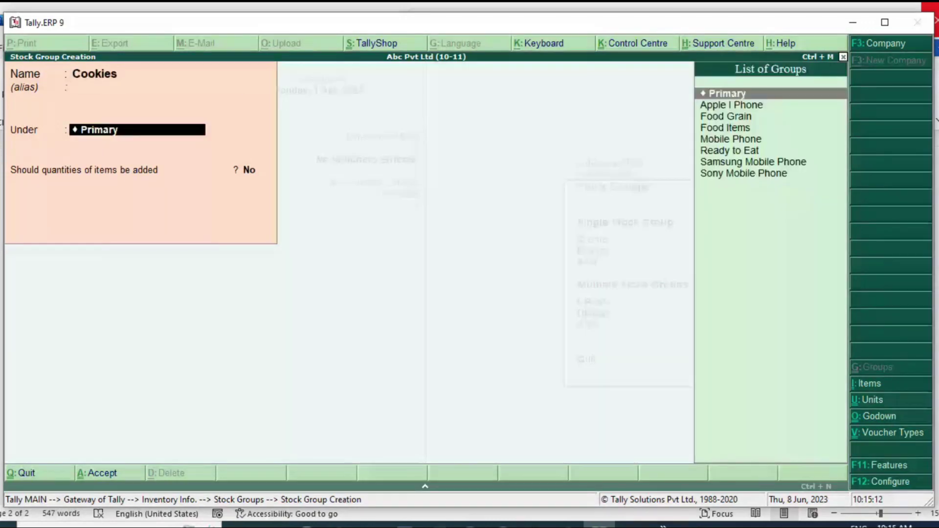
pyautogui.press('Down')
pyautogui.press('Down')
pyautogui.press('Down')
pyautogui.press('Down')
pyautogui.press('Down')
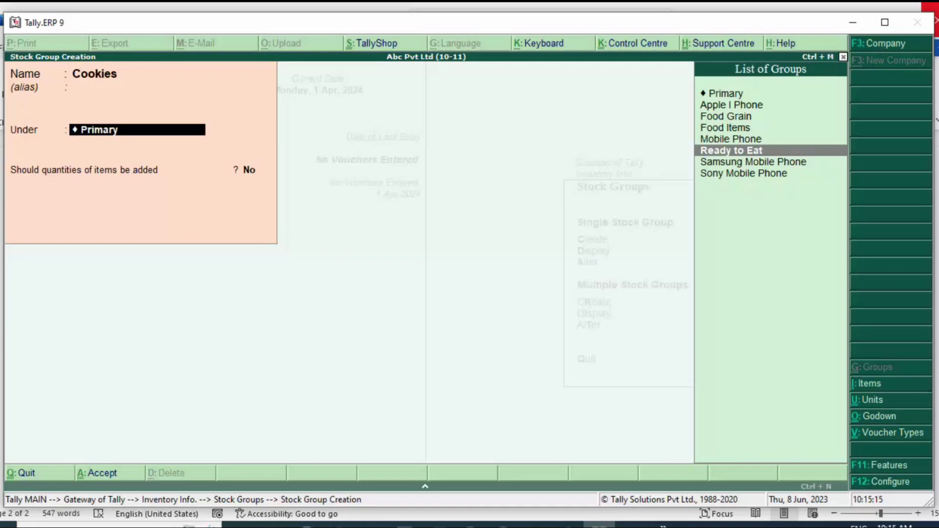
pyautogui.press('Return')
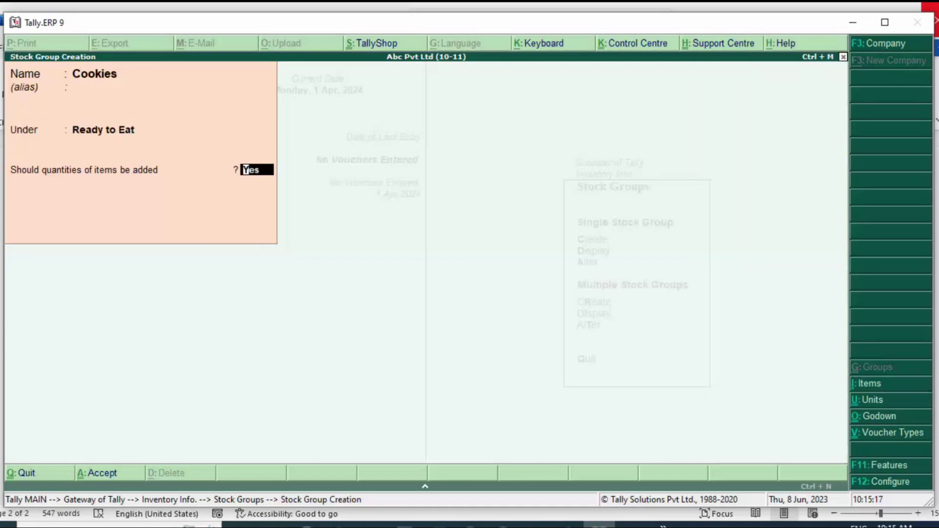
pyautogui.hotkey('ctrl', 'a')
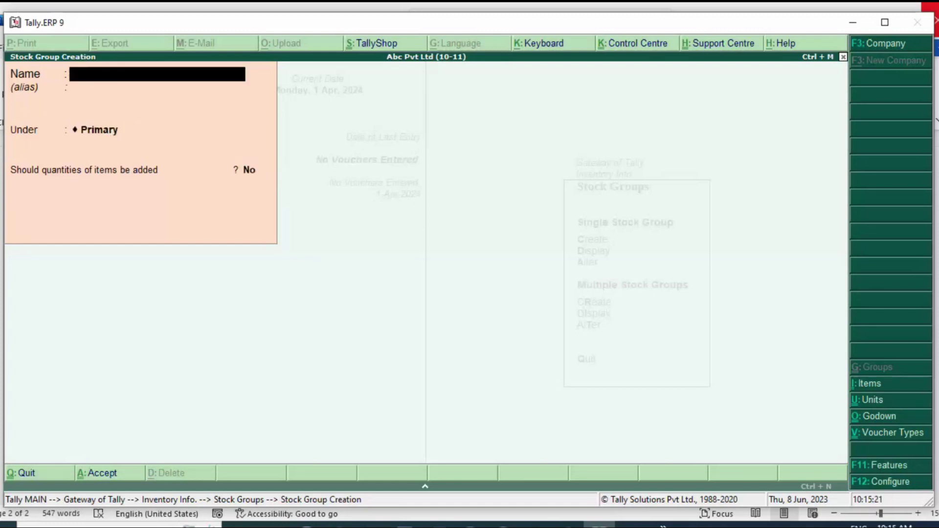
# Create the stock group "Parle" under Cookies, keeping quantities of items added at Yes, and leave stock group creation
pyautogui.write('P')
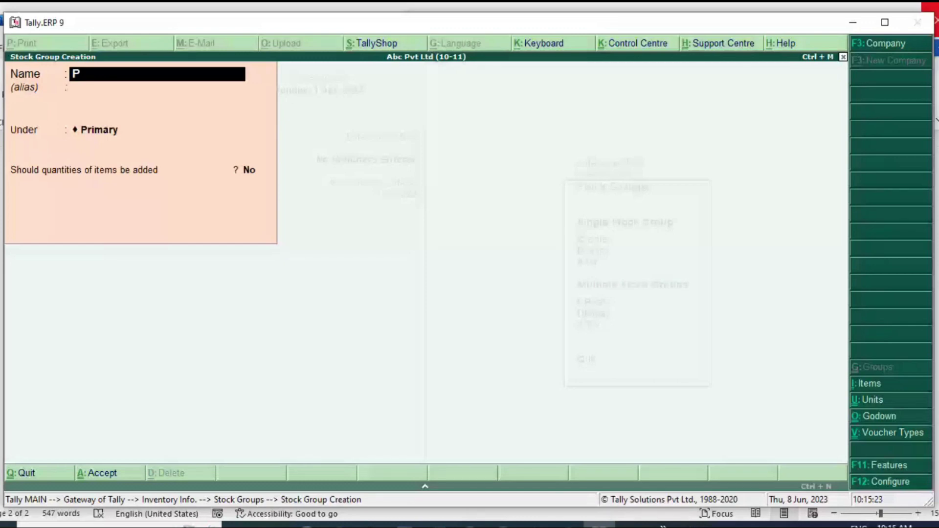
pyautogui.write('arle')
pyautogui.press('Return')
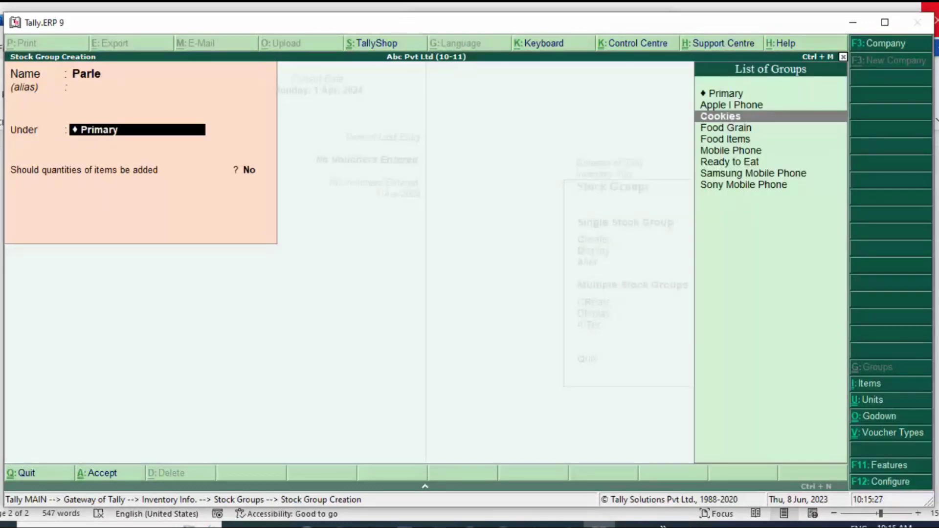
pyautogui.press('Return')
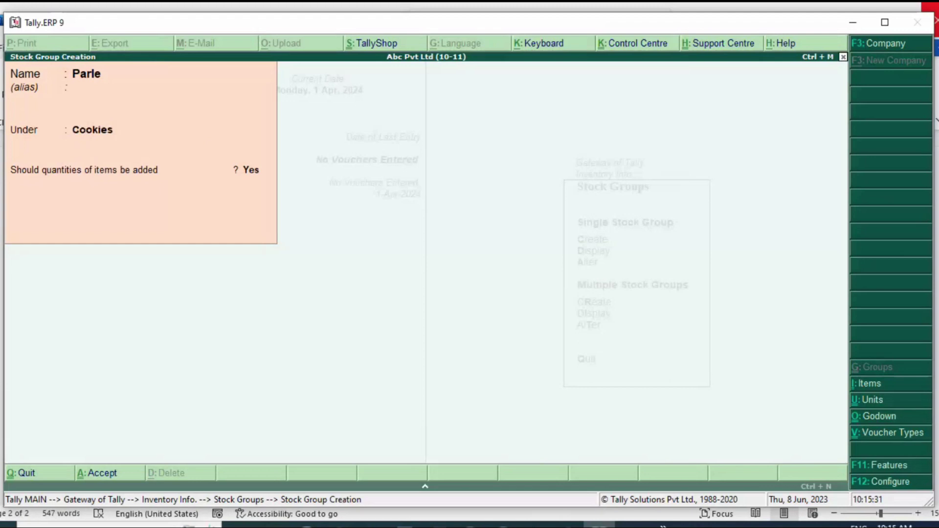
pyautogui.press('Return')
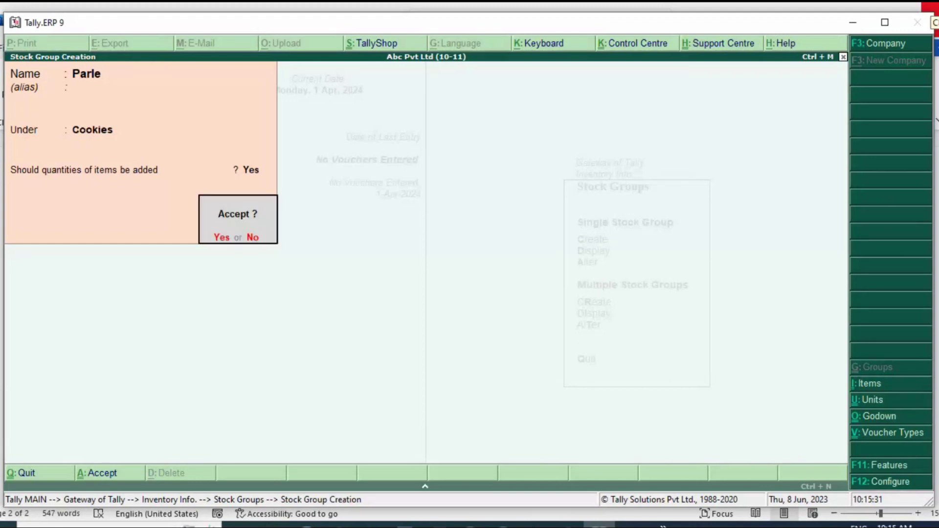
pyautogui.press('Return')
pyautogui.press('Escape')
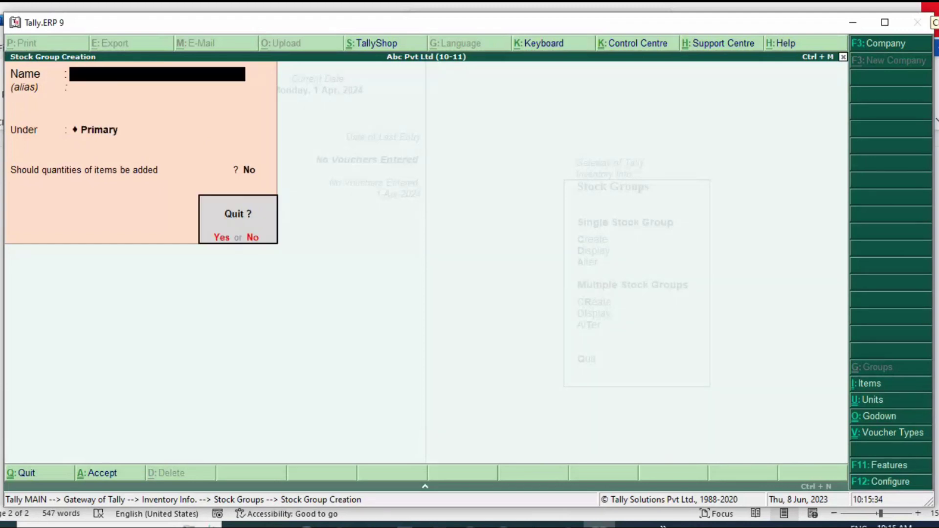
pyautogui.press('Return')
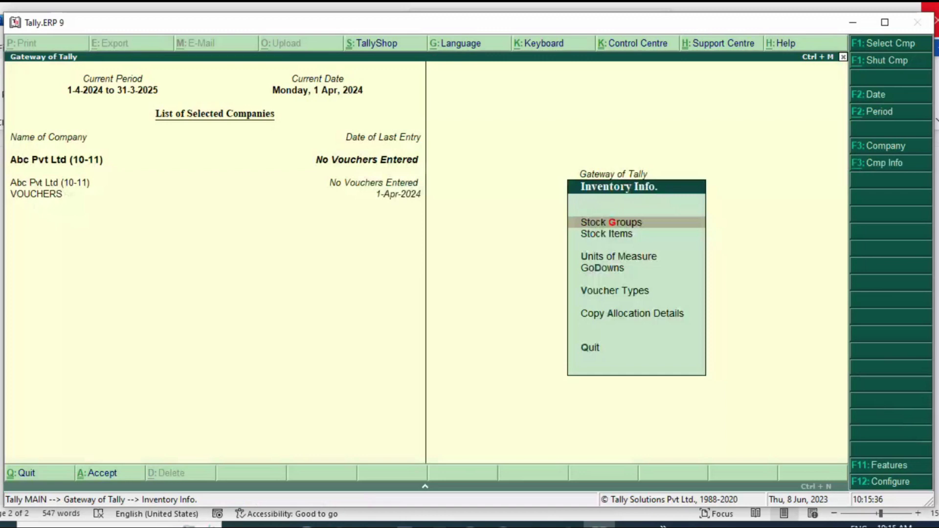
# Create a simple unit of measure with symbol "pkt", formal name "Packets" and 0 decimal places
pyautogui.press('Down')
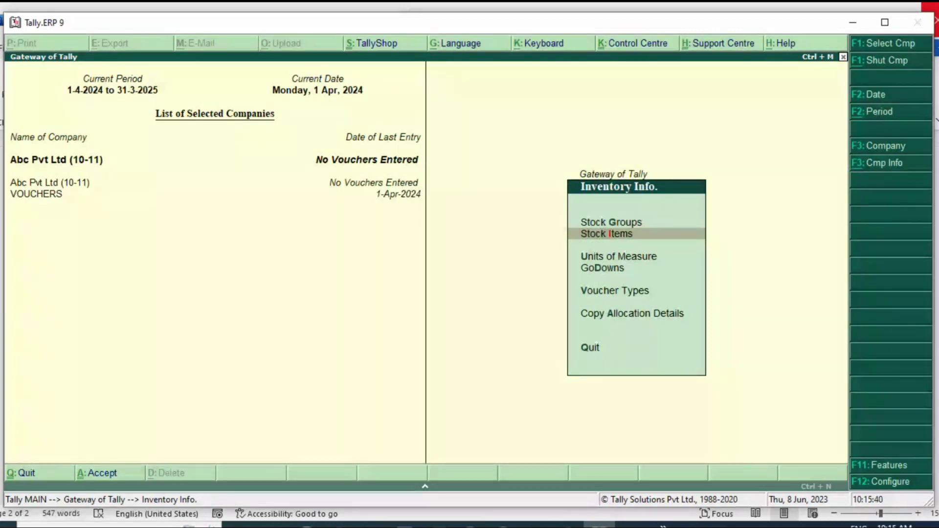
pyautogui.write('u')
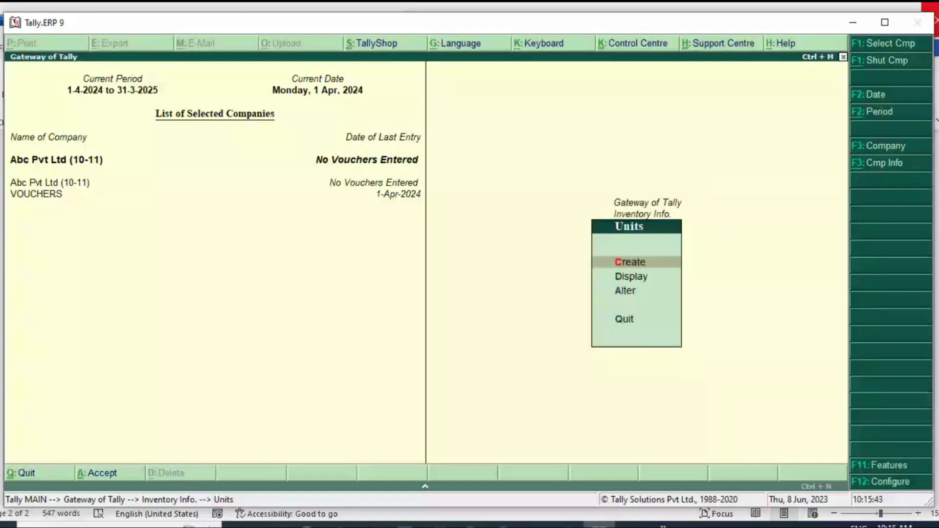
pyautogui.write('cp')
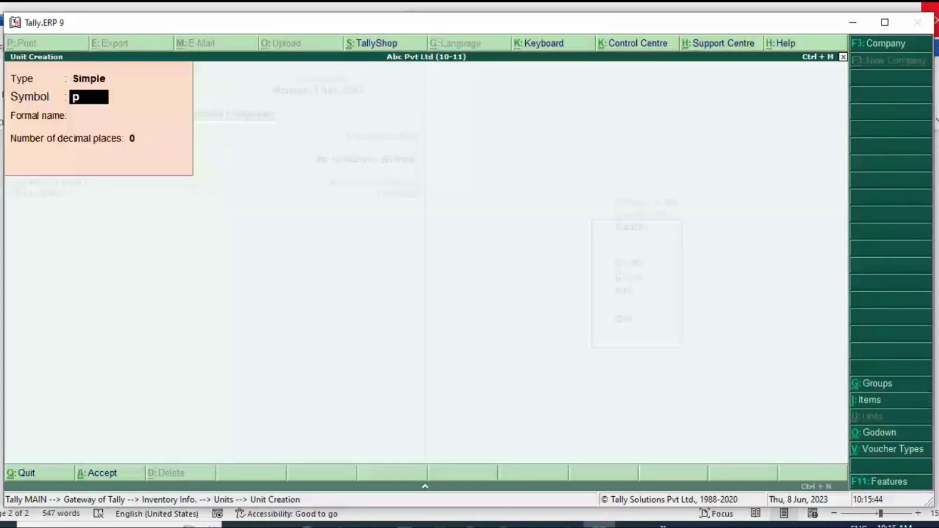
pyautogui.write('cs')
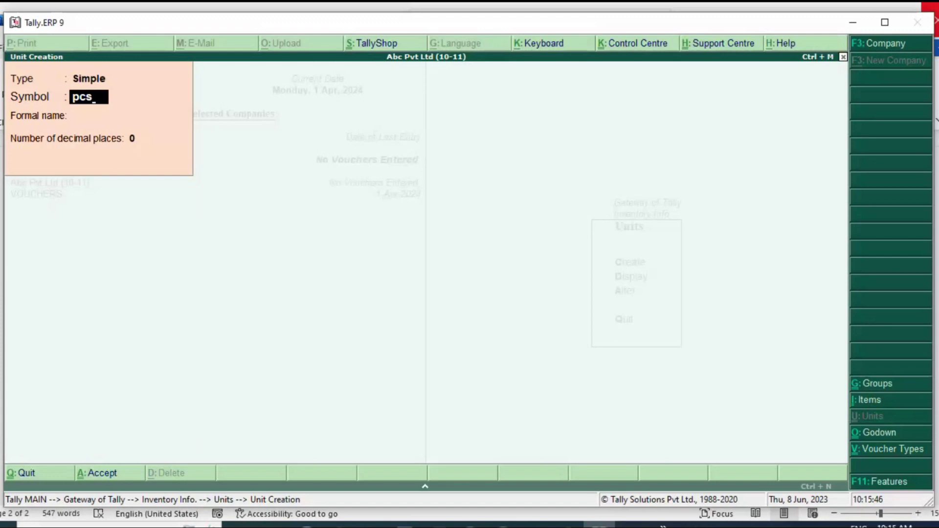
pyautogui.press('BackSpace')
pyautogui.press('BackSpace')
pyautogui.write('kt')
pyautogui.press('Return')
pyautogui.write('Pack')
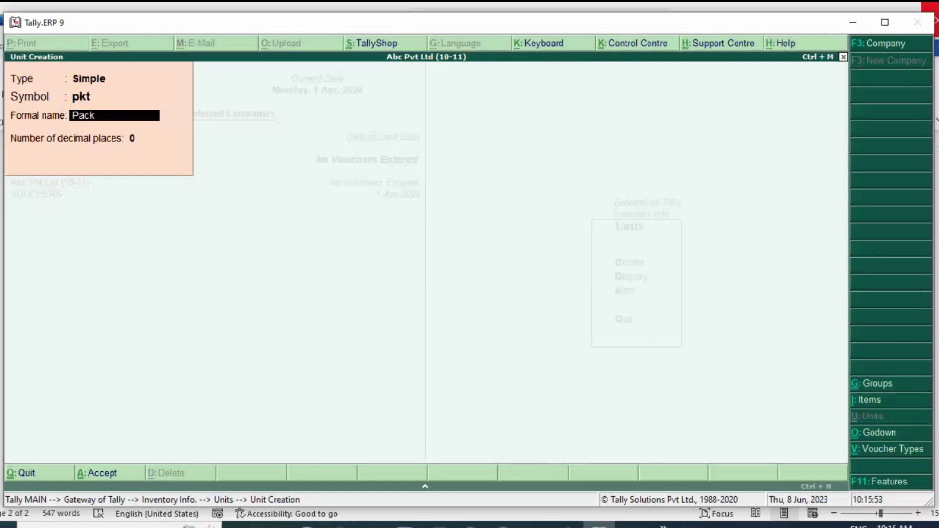
pyautogui.write('ets')
pyautogui.press('Return')
pyautogui.press('Return')
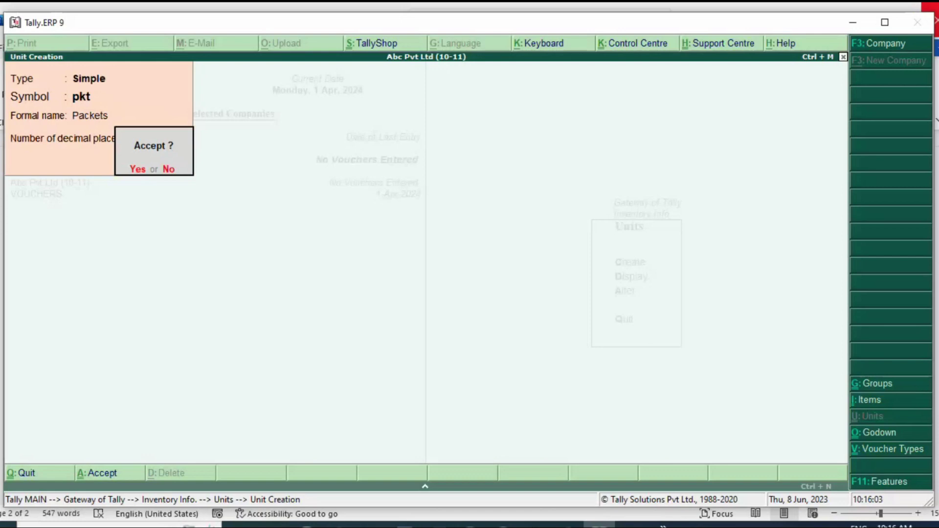
pyautogui.press('Return')
pyautogui.press('Escape')
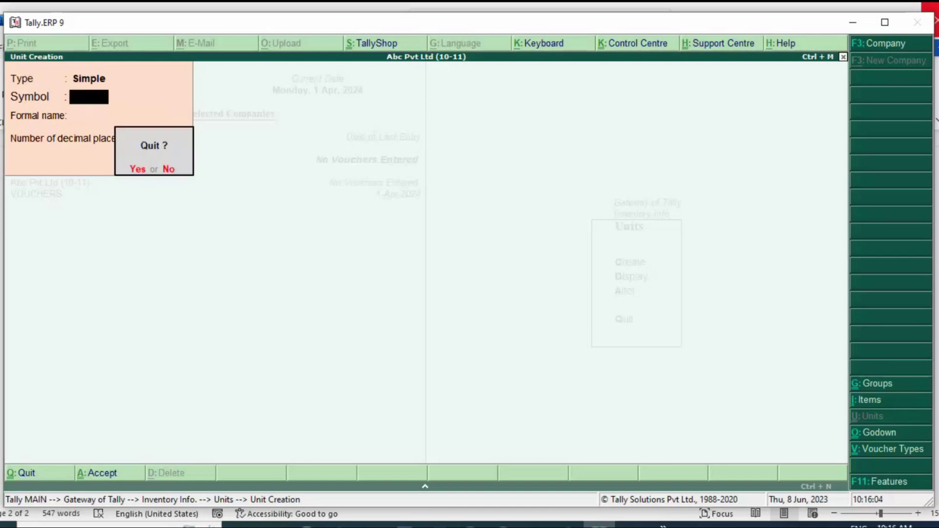
pyautogui.press('Return')
pyautogui.press('Escape')
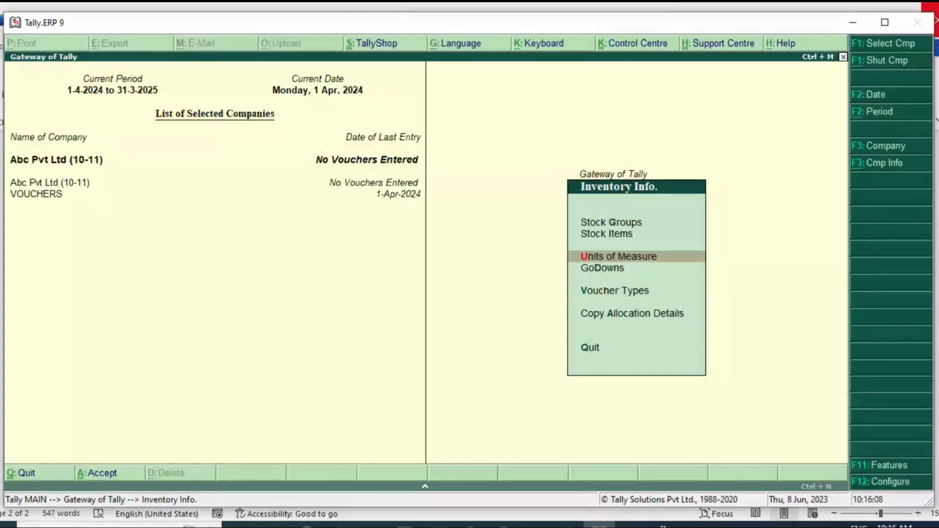
# Create the stock item "Parle Platina" under Parle with unit pkt, components (BOM) at No and no opening balance
pyautogui.press('i')
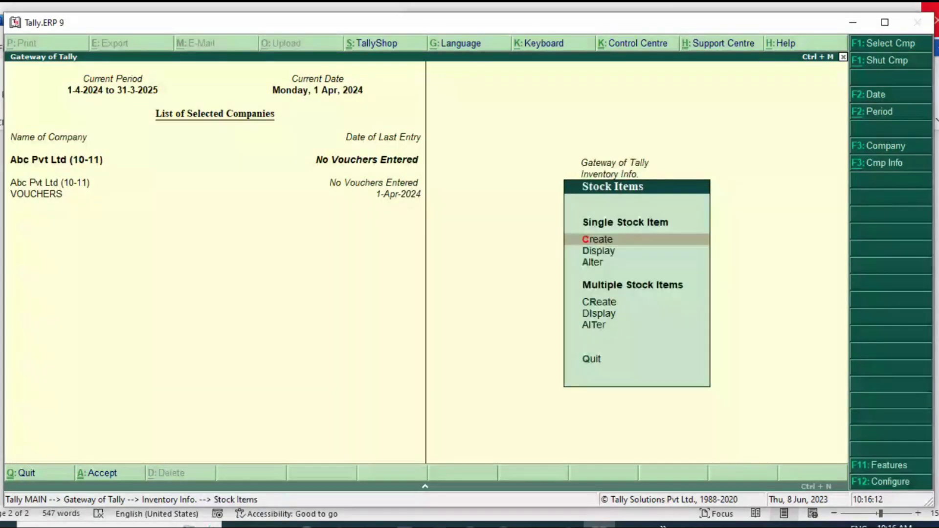
pyautogui.press('Return')
pyautogui.write('Parl')
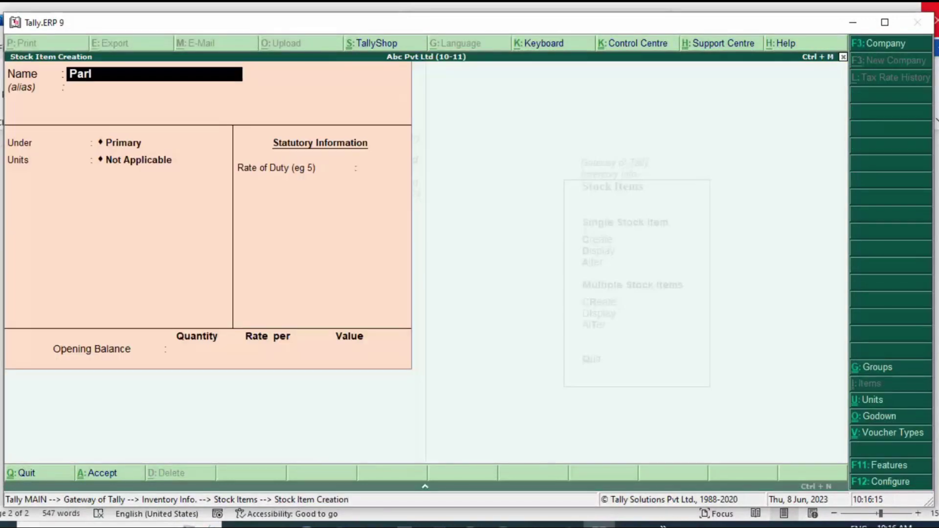
pyautogui.write('e Platina')
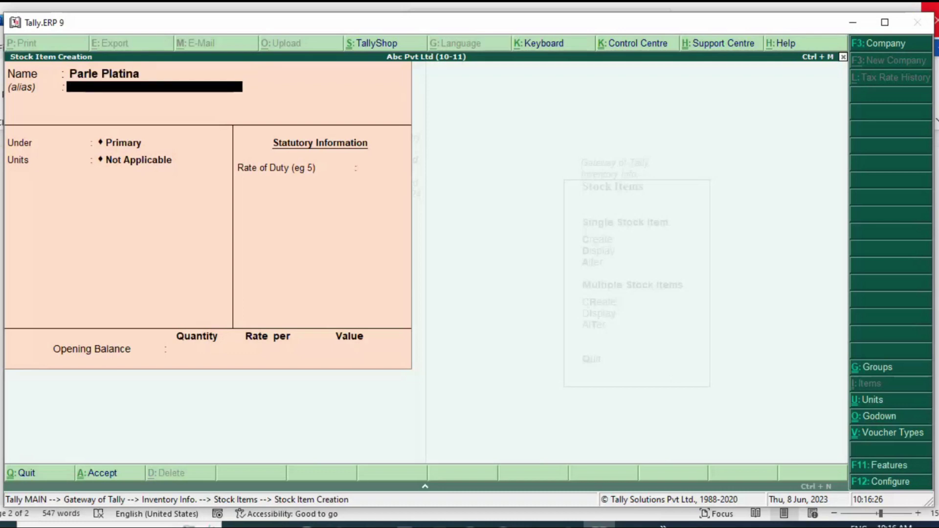
pyautogui.press('Return')
pyautogui.write('Par')
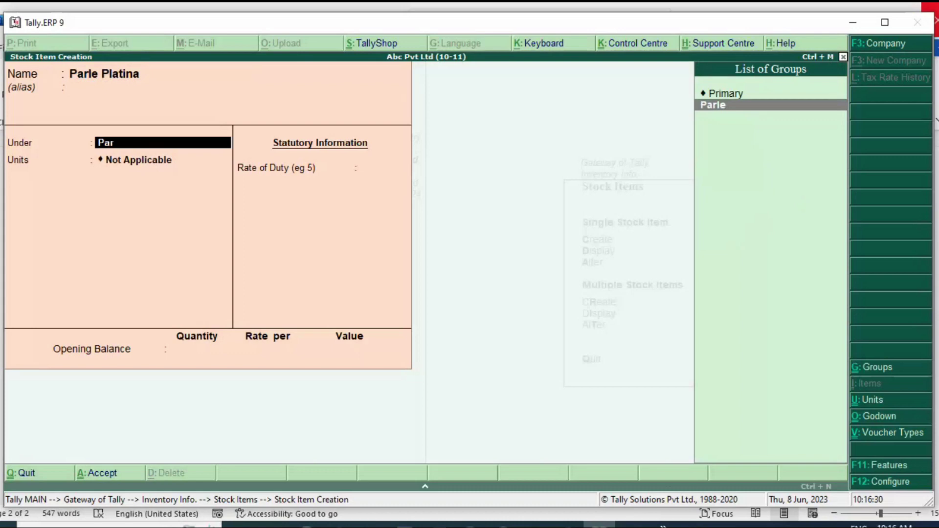
pyautogui.press('Return')
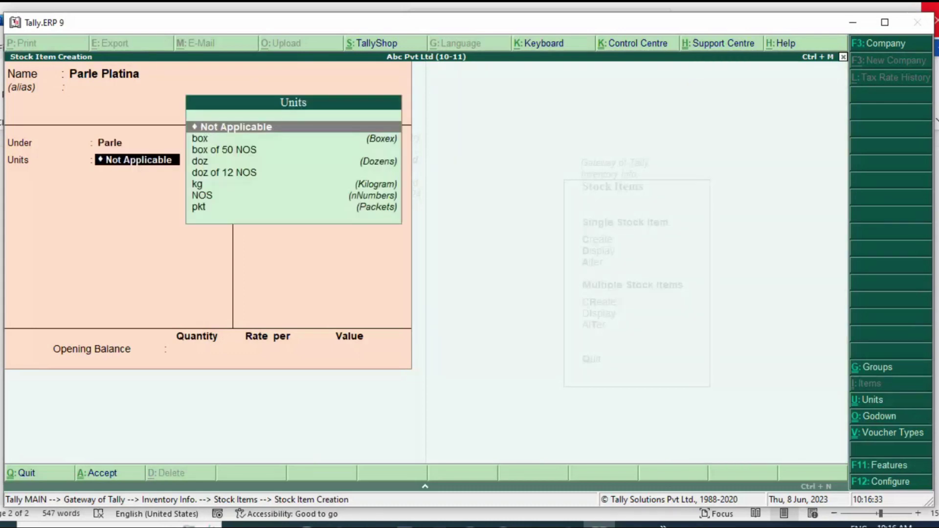
pyautogui.write('pk')
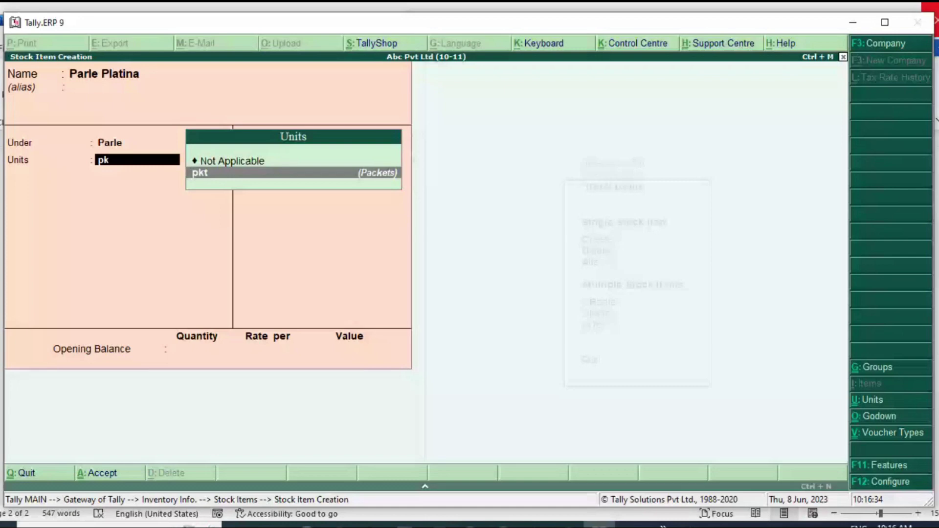
pyautogui.press('Return')
pyautogui.press('Return')
pyautogui.press('Return')
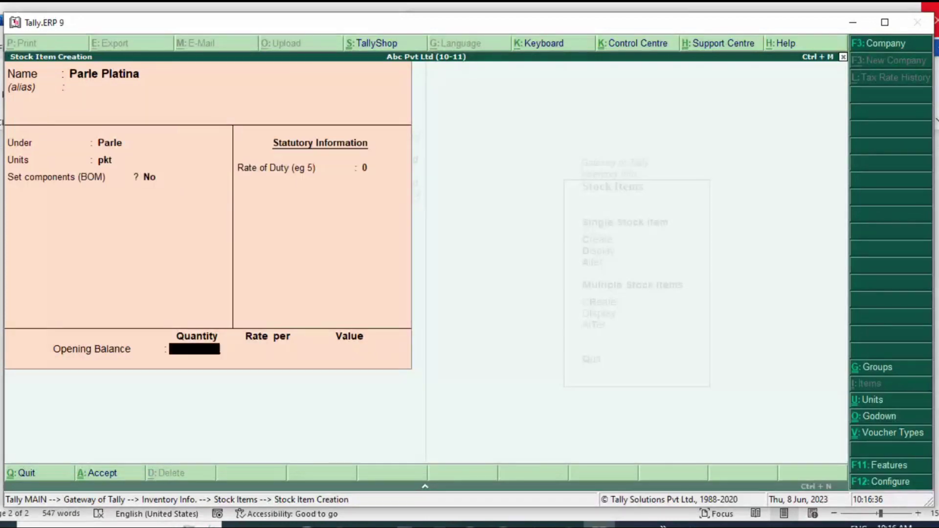
pyautogui.press('Return')
pyautogui.press('Return')
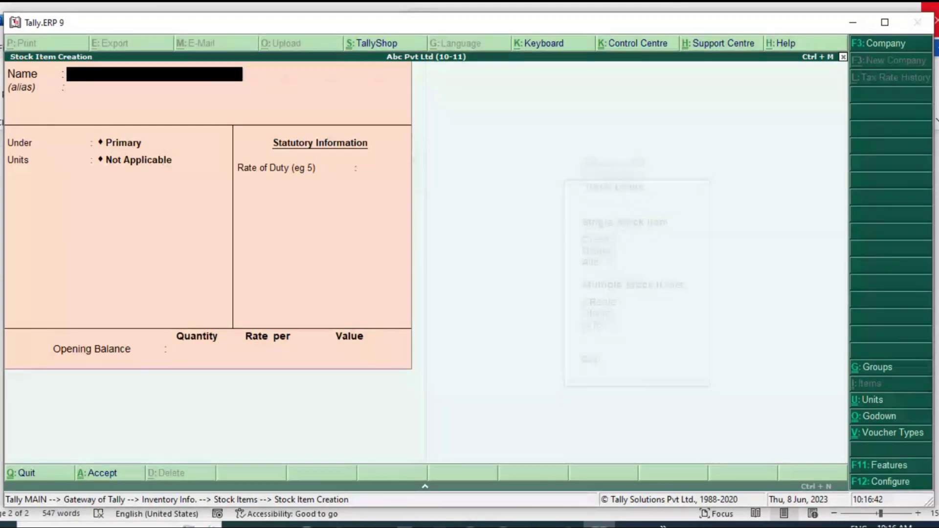
pyautogui.press('Escape')
pyautogui.press('y')
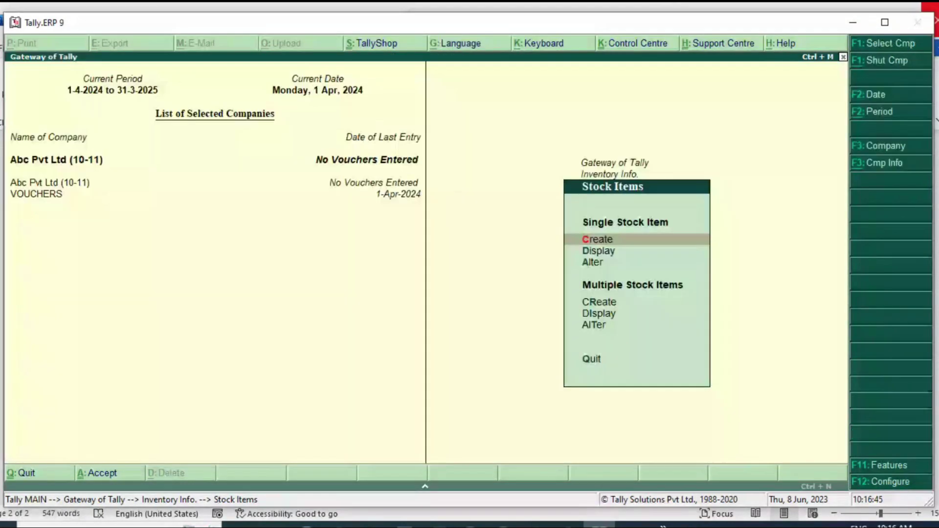
# Open the list of existing godowns for display from the inventory masters
pyautogui.press('Escape')
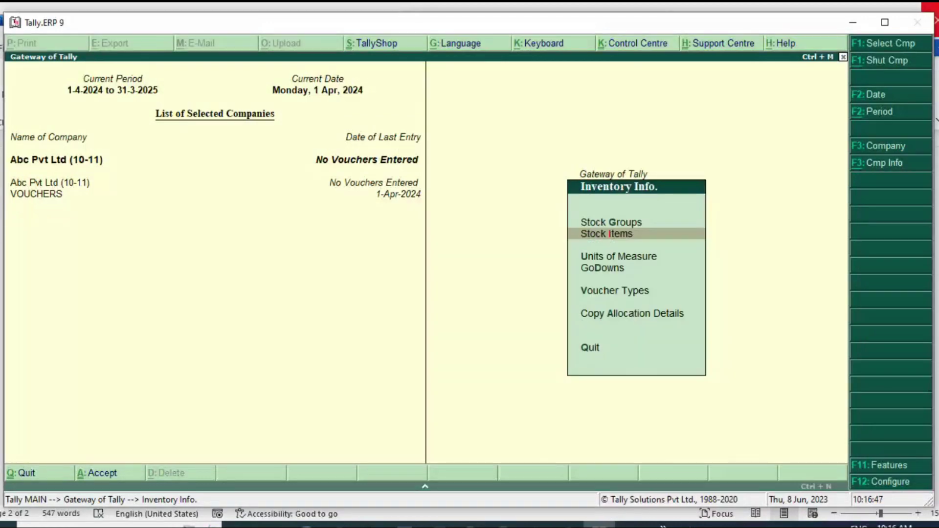
pyautogui.press('Down')
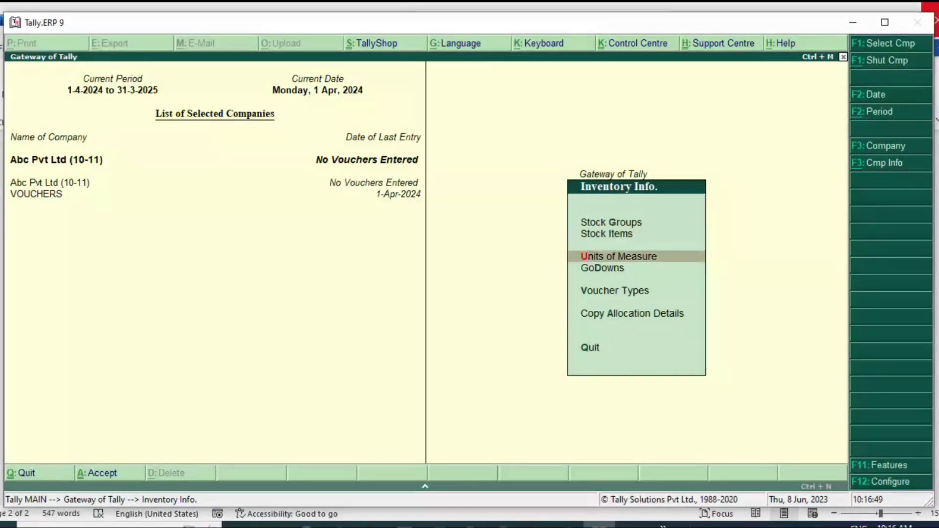
pyautogui.press('Down')
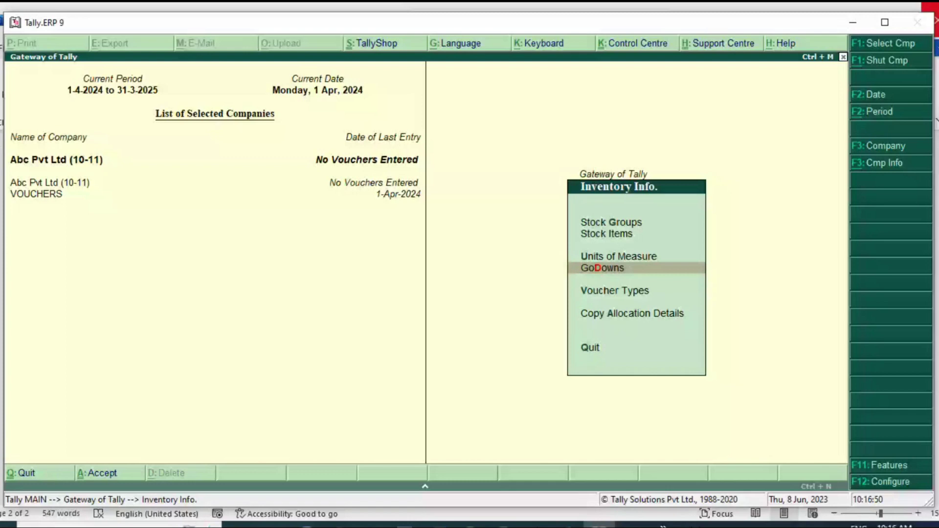
pyautogui.press('Return')
pyautogui.press('d')
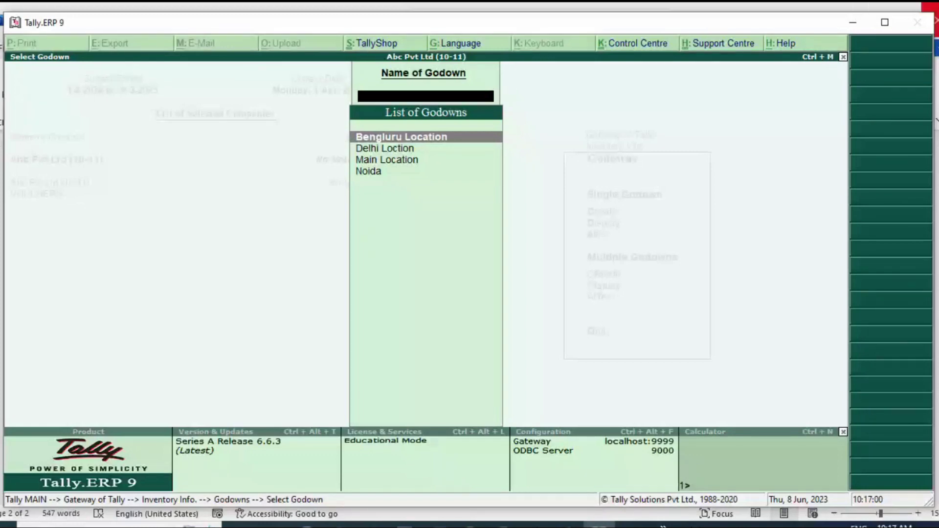
# Switch to the Tally PDF in Edge, examine section 5.3.5 and its stock opening balance table by godown, and return to the Word notes
pyautogui.hotkey('alt', 'Tab')
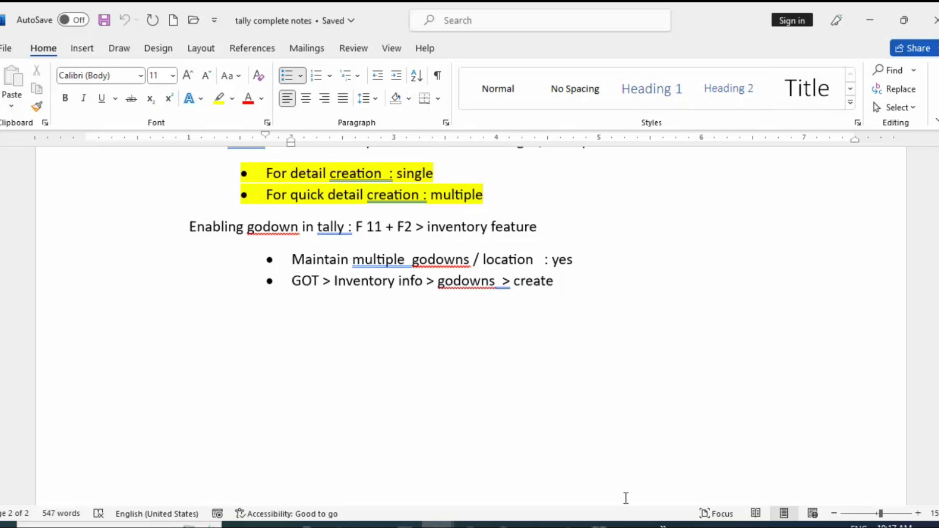
pyautogui.click(341, 525)
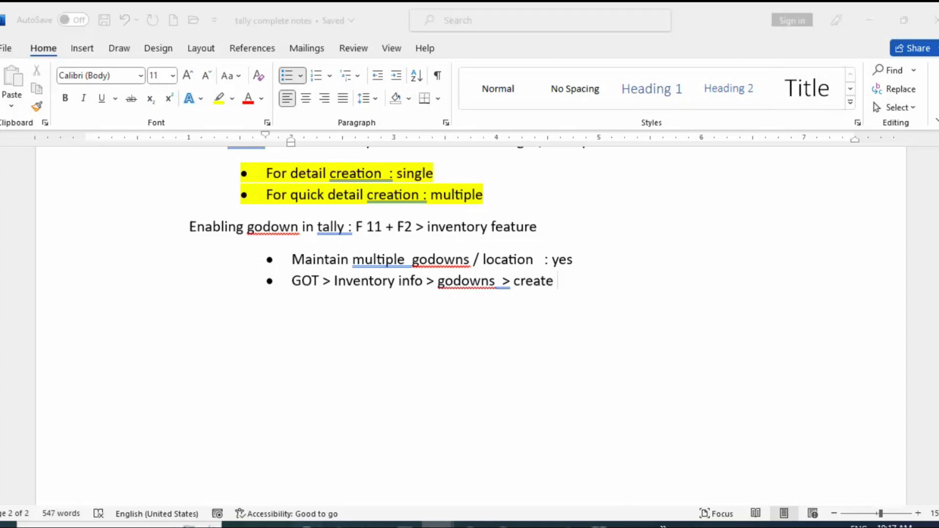
pyautogui.scroll(-10, 504, 345)
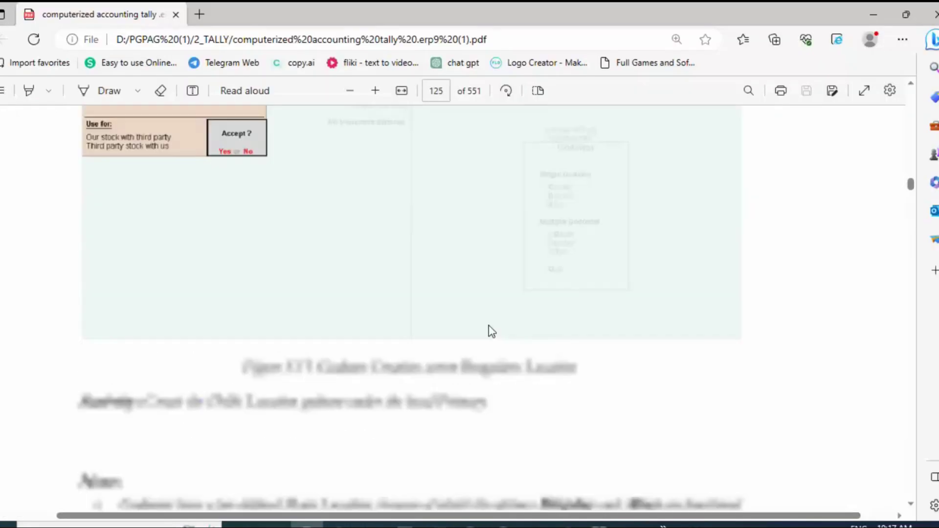
pyautogui.scroll(-15, 492, 331)
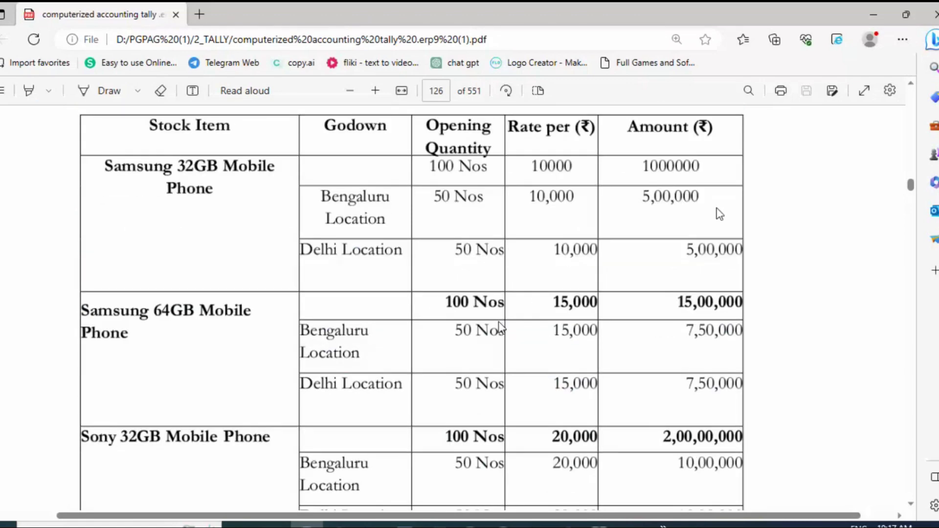
pyautogui.click(931, 39)
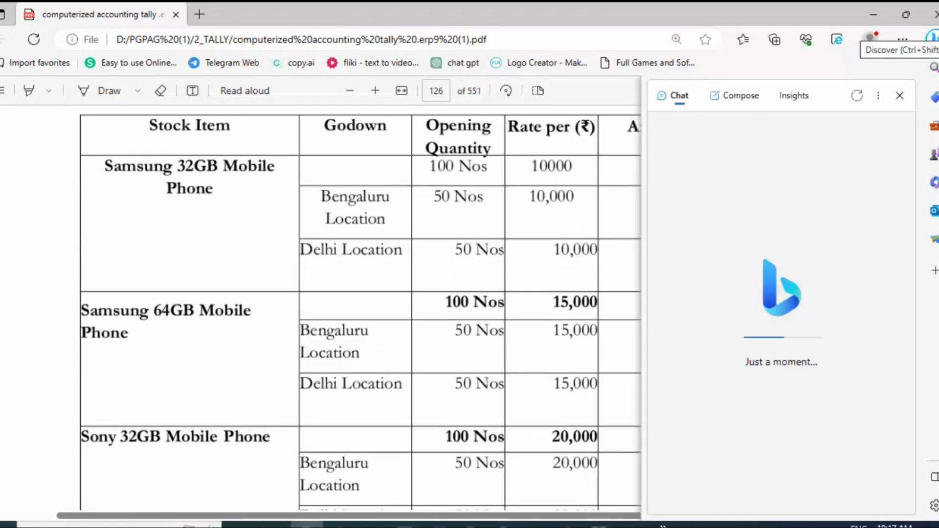
pyautogui.click(900, 96)
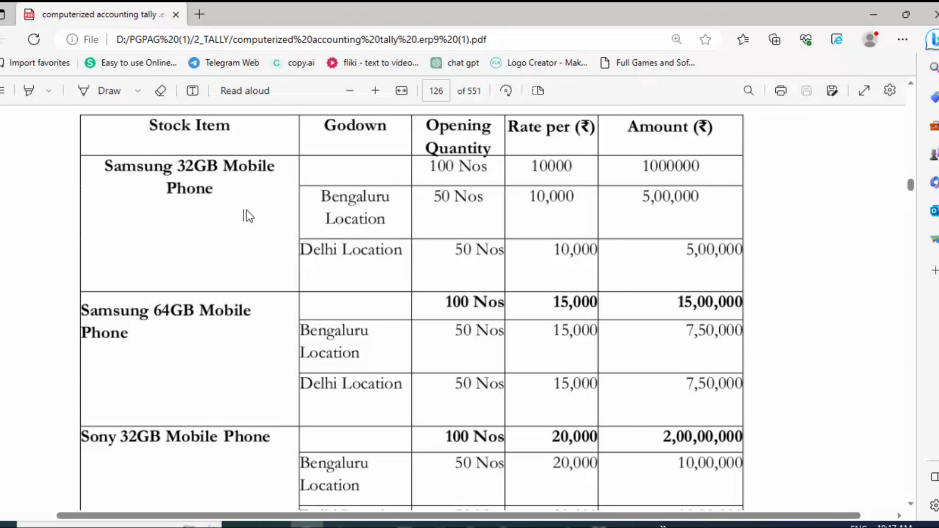
pyautogui.scroll(2, 243, 216)
pyautogui.scroll(5, 412, 308)
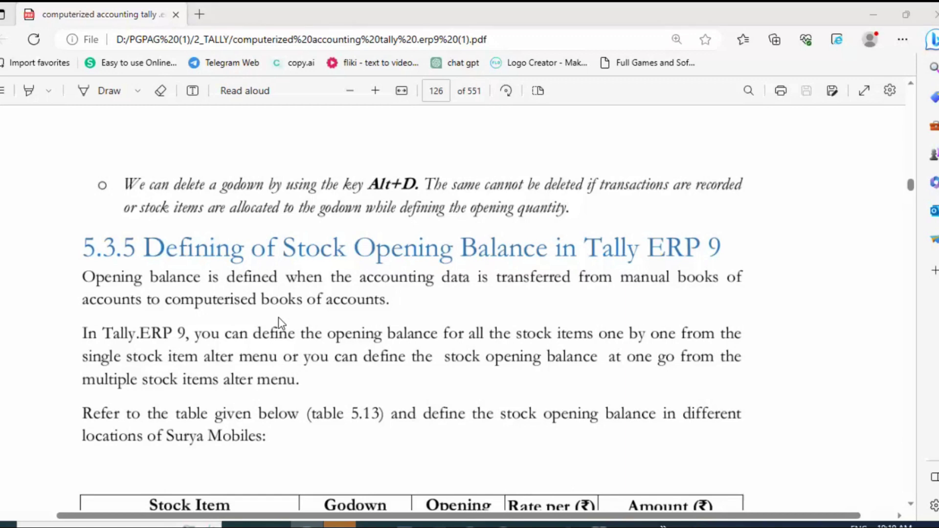
pyautogui.hotkey('alt', 'Tab')
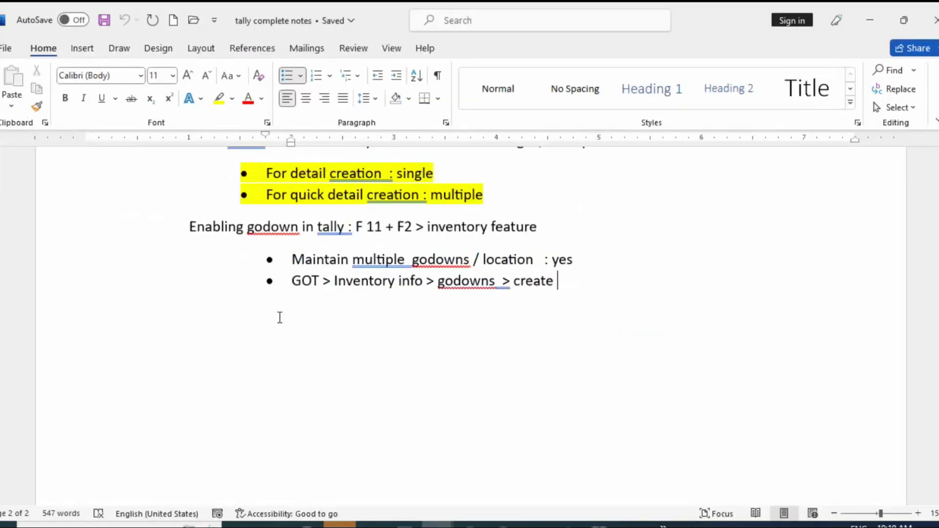
# Switch from the Word notes to Tally and open the multiple stock item alteration for All Items
pyautogui.hotkey('alt', 'Tab')
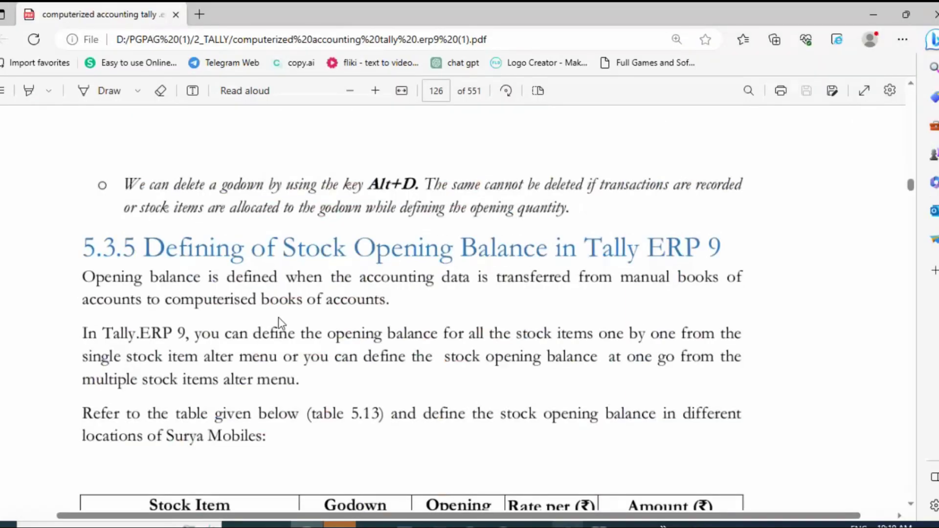
pyautogui.hotkey('alt', 'Tab')
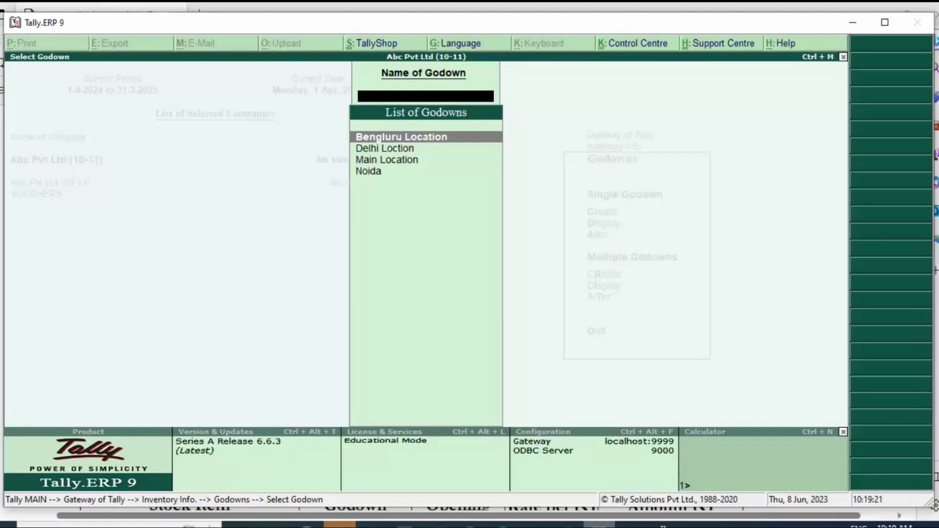
pyautogui.press('Escape')
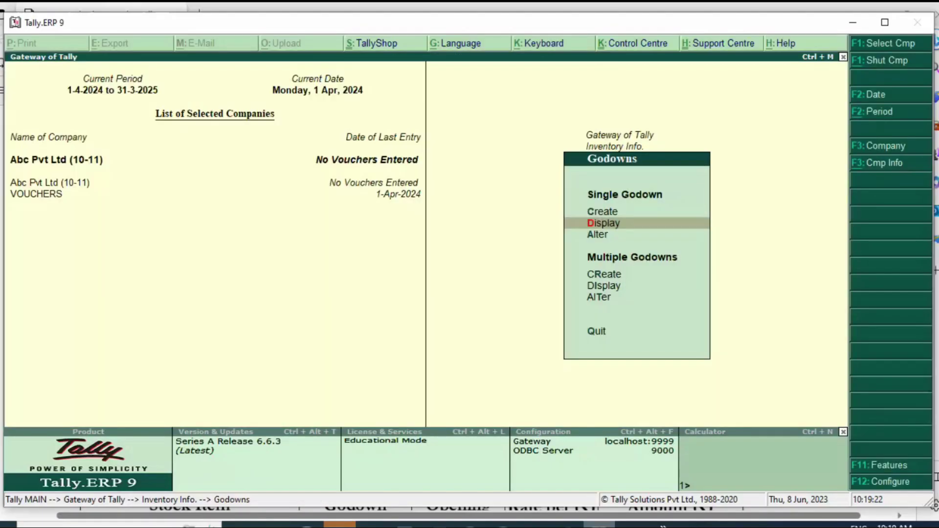
pyautogui.press('Escape')
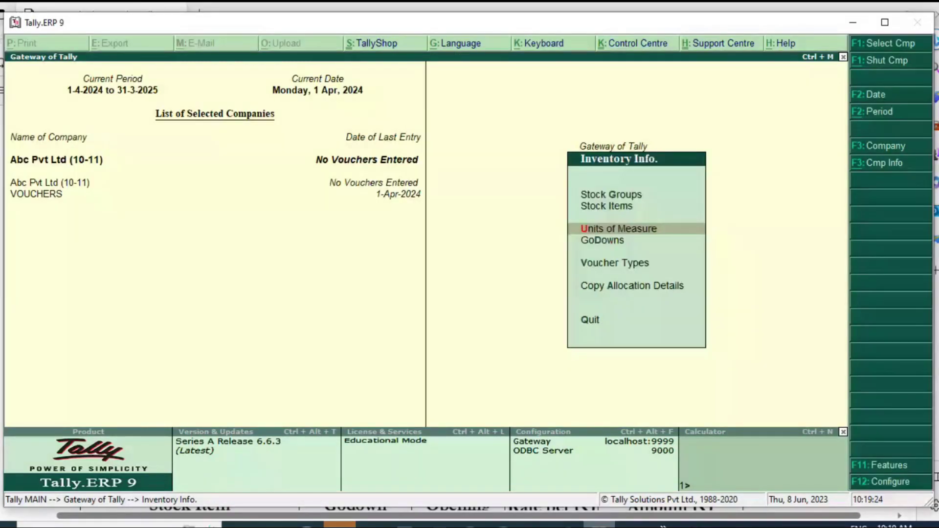
pyautogui.press('Up')
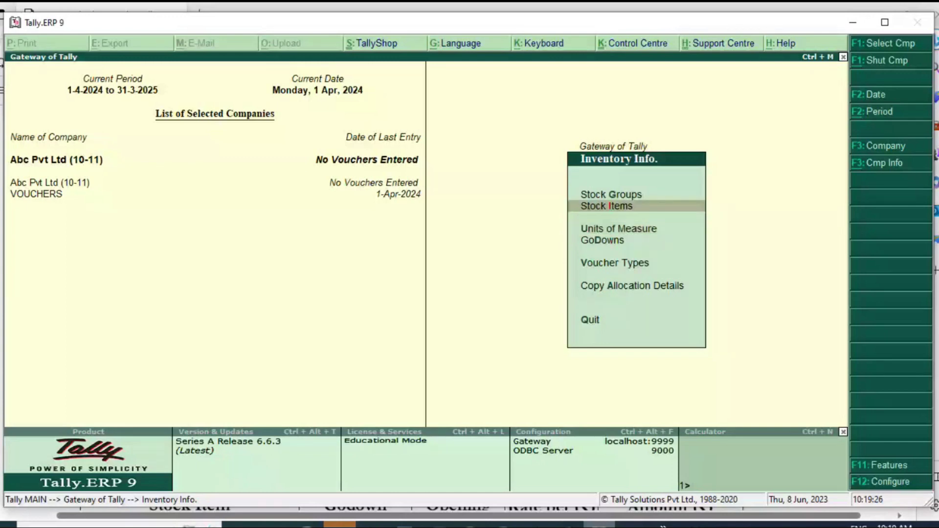
pyautogui.press('Return')
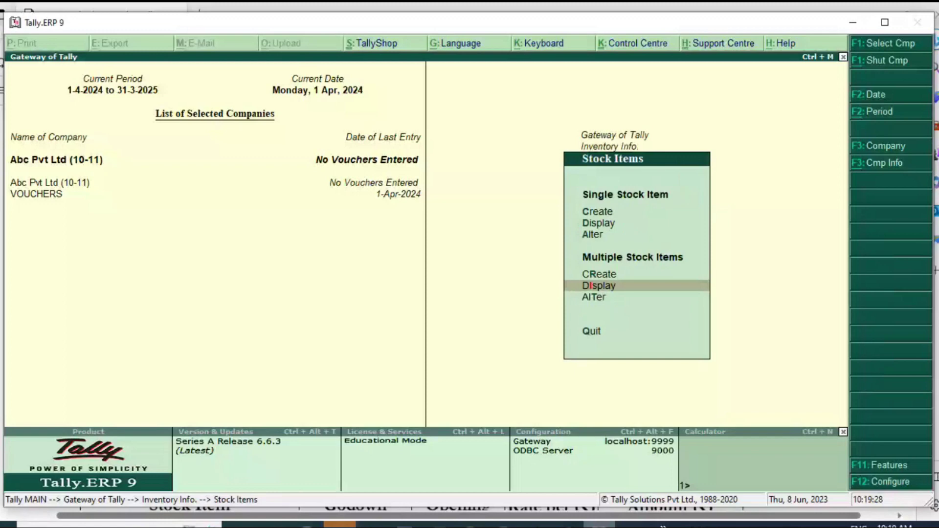
pyautogui.press('Down')
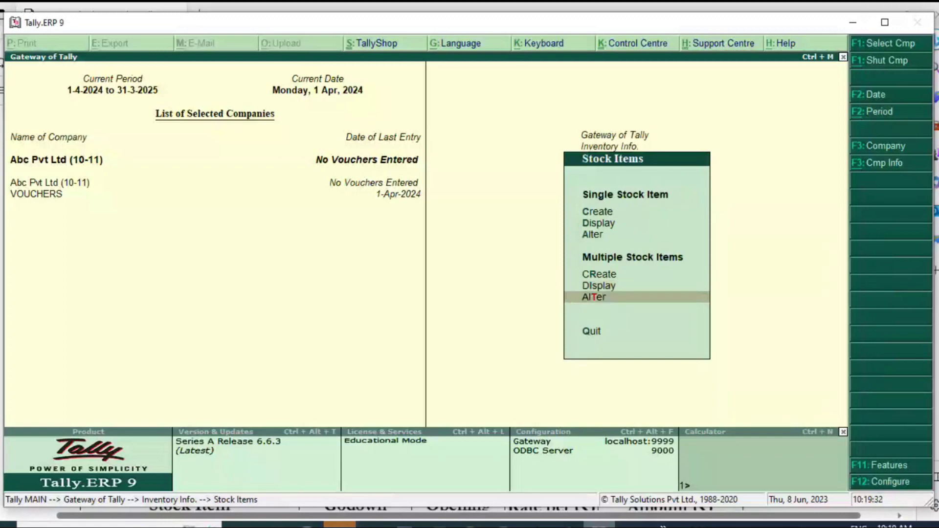
pyautogui.press('Return')
pyautogui.press('Return')
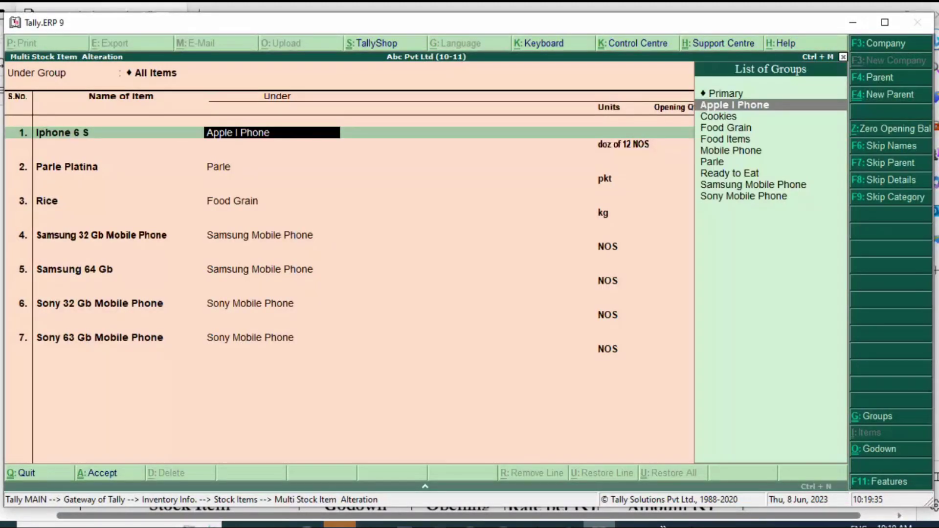
# Keep the existing item details and advance to the opening quantity of Samsung 32 Gb Mobile Phone
pyautogui.press('Return')
pyautogui.press('Return')
pyautogui.press('Return')
pyautogui.press('Return')
pyautogui.press('Return')
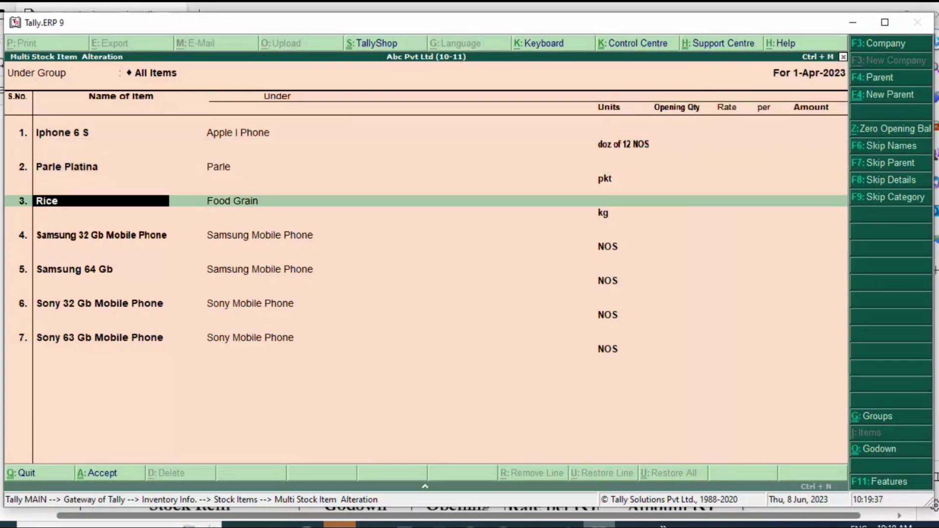
pyautogui.press('Return')
pyautogui.press('Return')
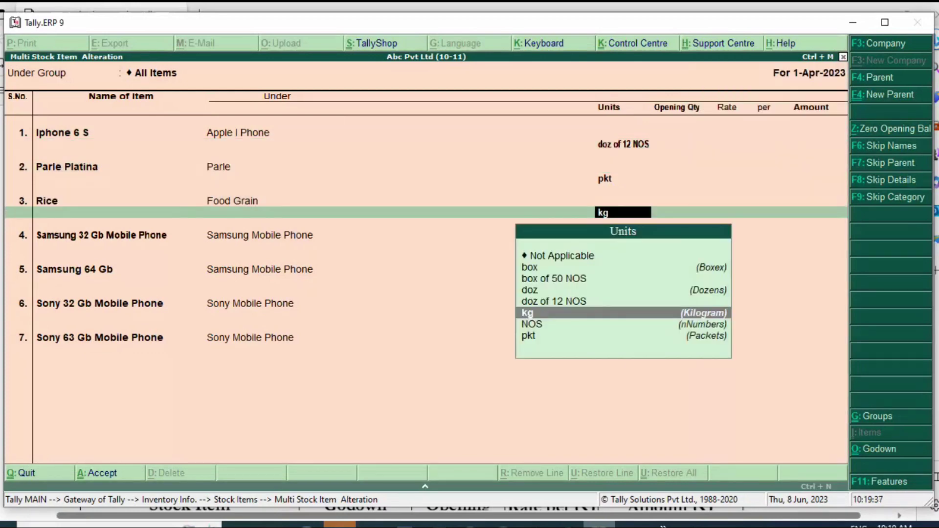
pyautogui.press('Return')
pyautogui.press('Return')
pyautogui.press('Return')
pyautogui.press('Return')
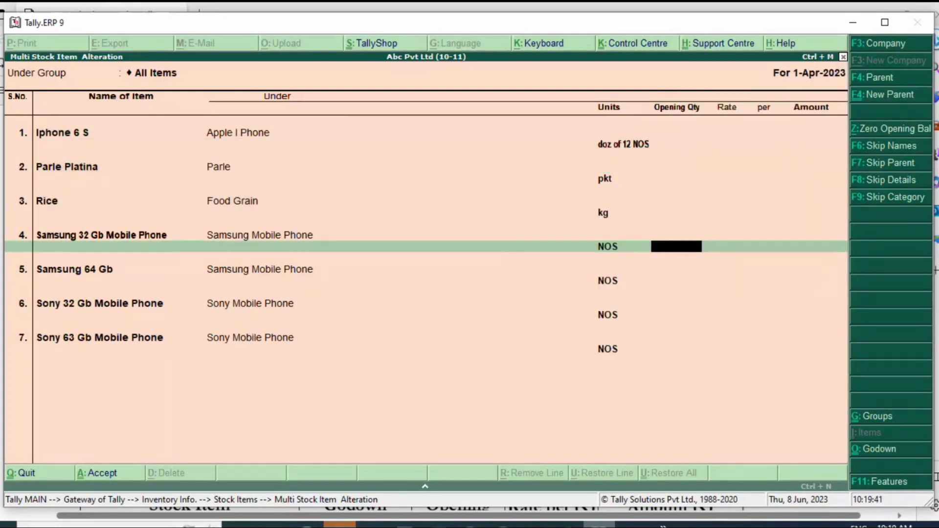
# Set the Samsung 32 Gb Mobile Phone's opening quantity to 1000 NOS and allocate 500 NOS to Bengluru Location
pyautogui.write('1000')
pyautogui.press('Return')
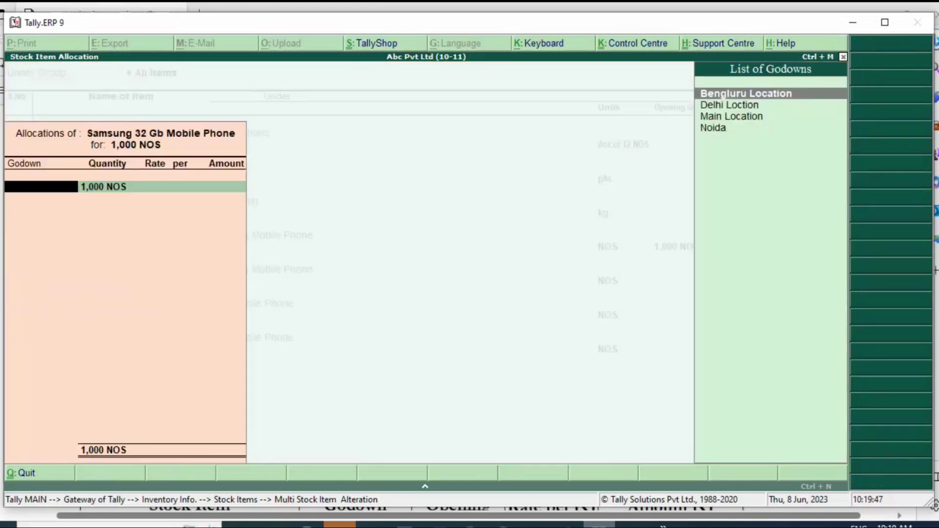
pyautogui.press('Return')
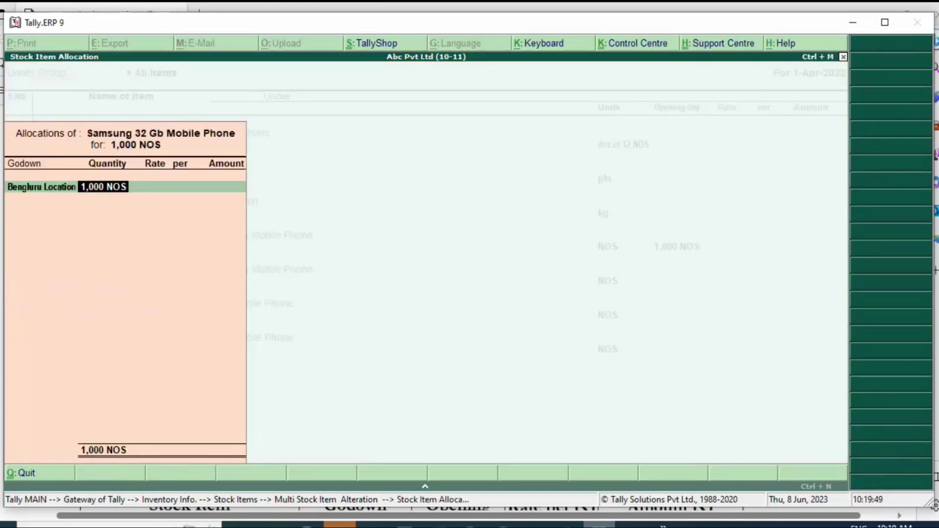
pyautogui.write('500')
pyautogui.press('Return')
# Check the stock opening balance table in the Edge PDF and set the Samsung 32 Gb Mobile Phone's opening quantity in Tally to 100 NOS
pyautogui.hotkey('alt', 'Tab')
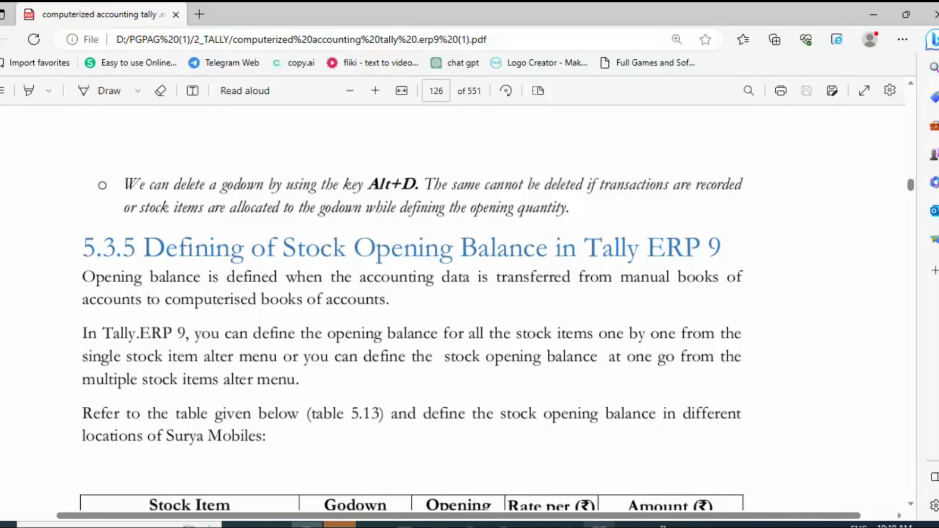
pyautogui.scroll(-1, 628, 430)
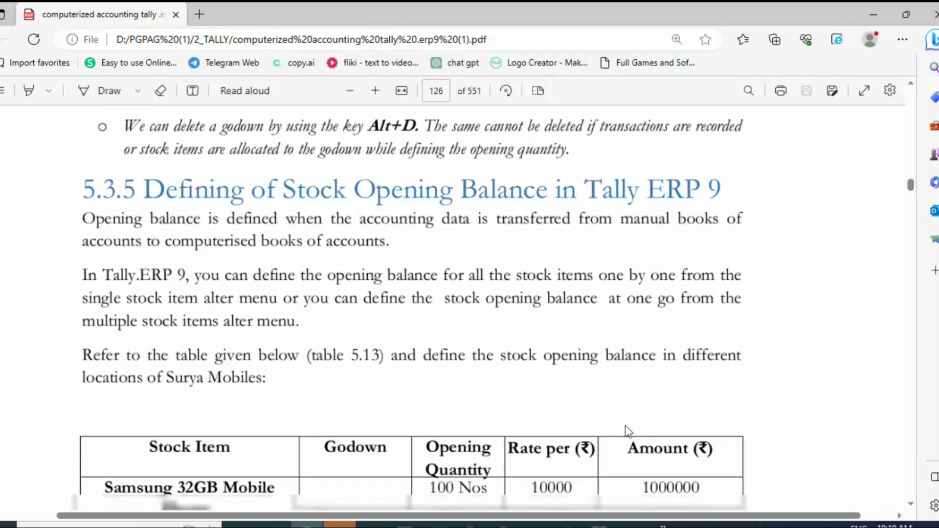
pyautogui.scroll(-5, 628, 431)
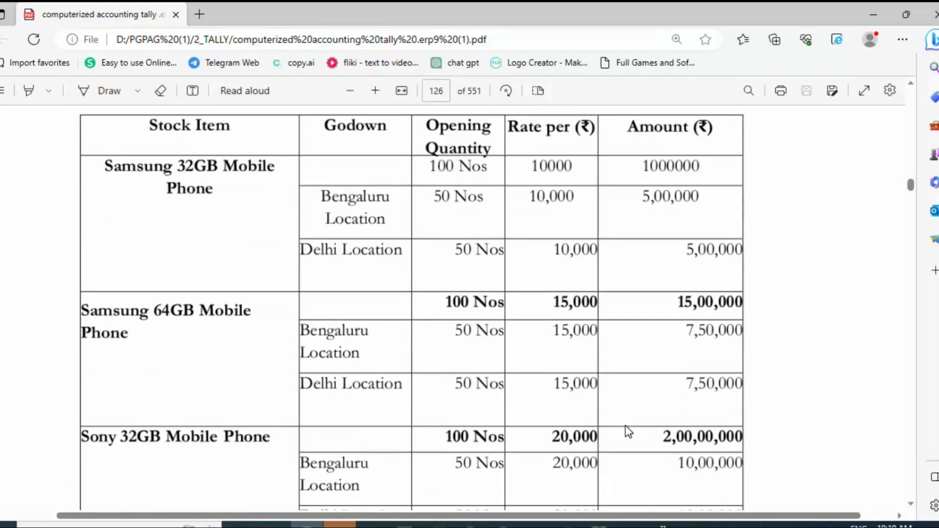
pyautogui.hotkey('alt', 'Tab')
pyautogui.press('BackSpace')
pyautogui.press('BackSpace')
pyautogui.press('BackSpace')
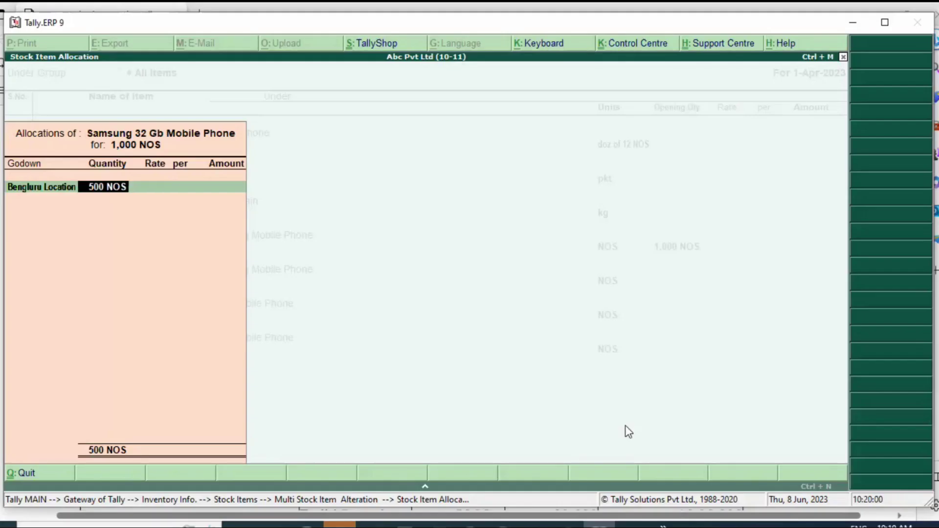
pyautogui.press('BackSpace')
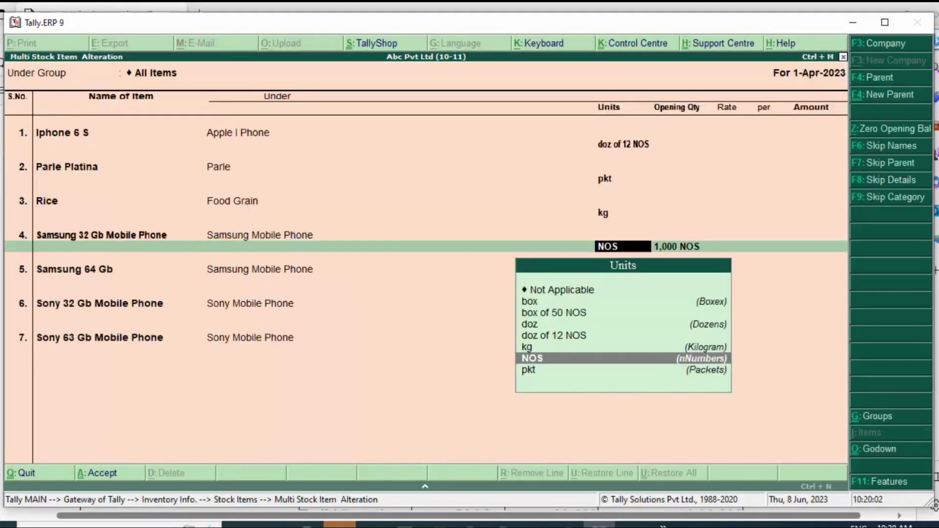
pyautogui.press('Return')
pyautogui.write('100')
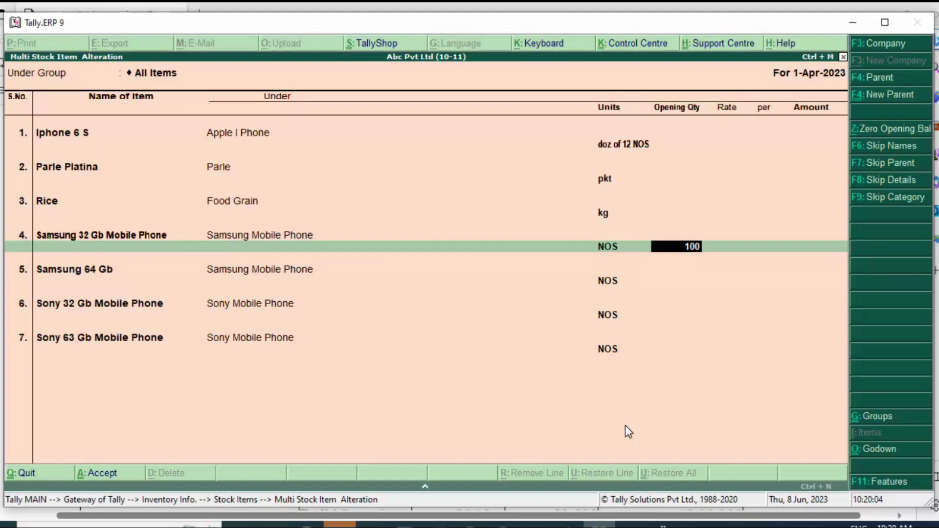
pyautogui.press('Return')
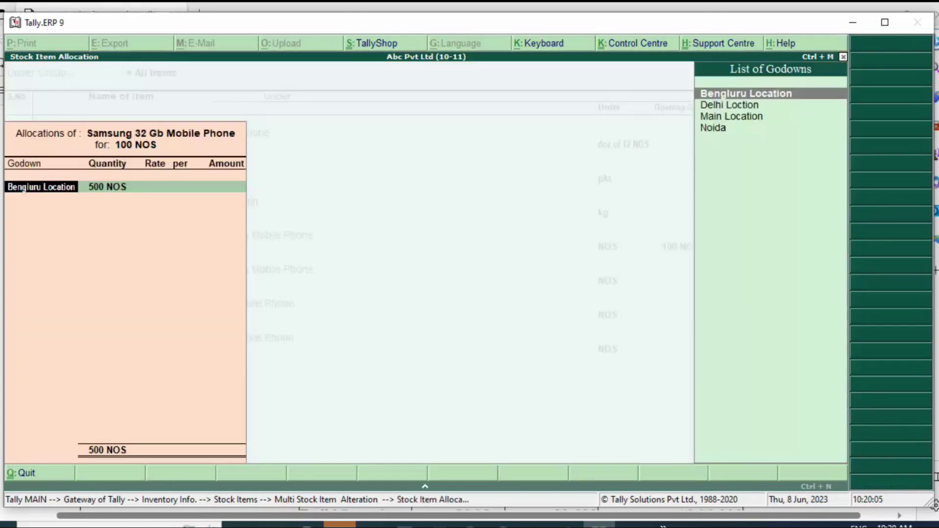
# Recheck the PDF table and allocate 50 NOS of Samsung 32 Gb Mobile Phone to Bengluru Location at a rate of 10,000 per NOS
pyautogui.hotkey('alt', 'Tab')
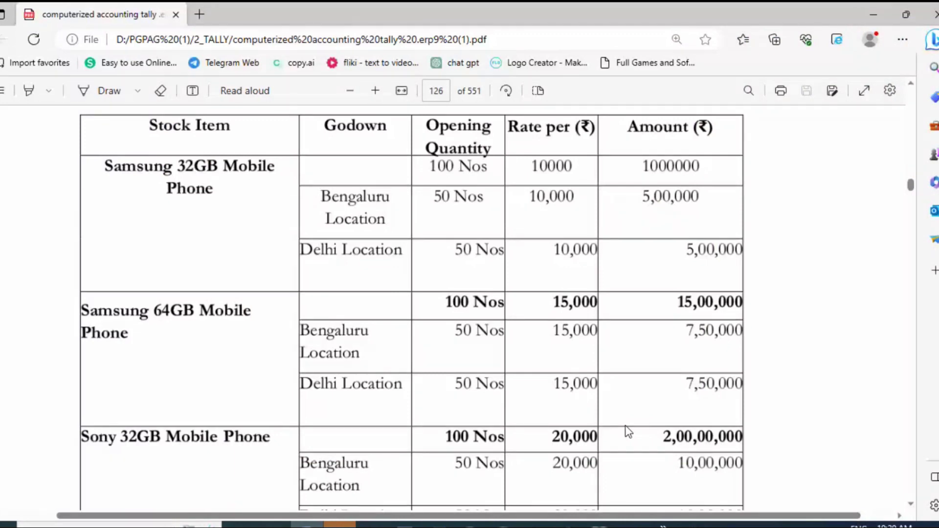
pyautogui.hotkey('alt', 'Tab')
pyautogui.write('1')
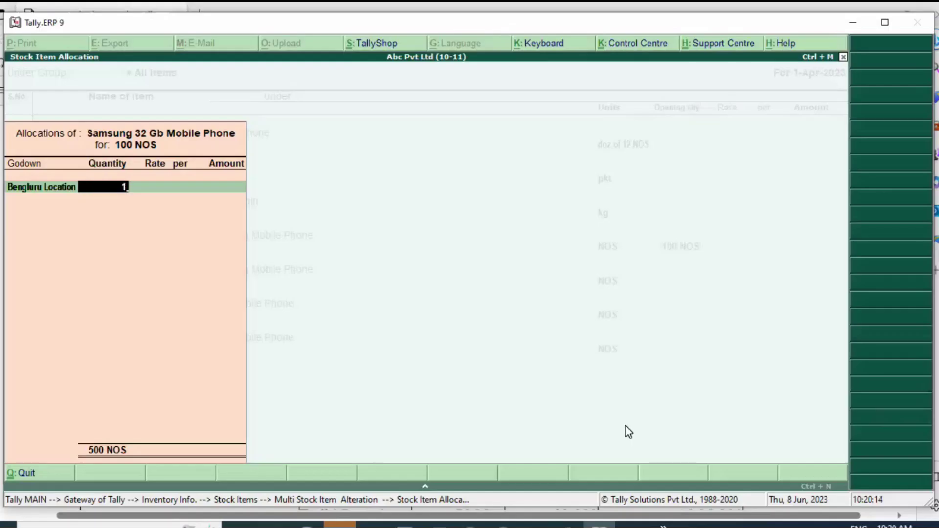
pyautogui.press('BackSpace')
pyautogui.write('5')
pyautogui.press('BackSpace')
pyautogui.write('50')
pyautogui.press('Return')
pyautogui.write('1')
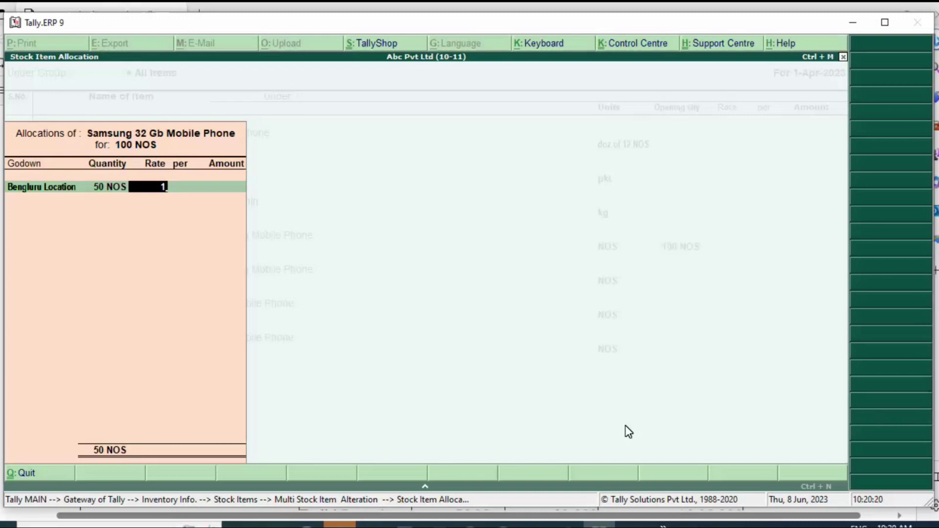
pyautogui.write('0,00000')
pyautogui.press('Return')
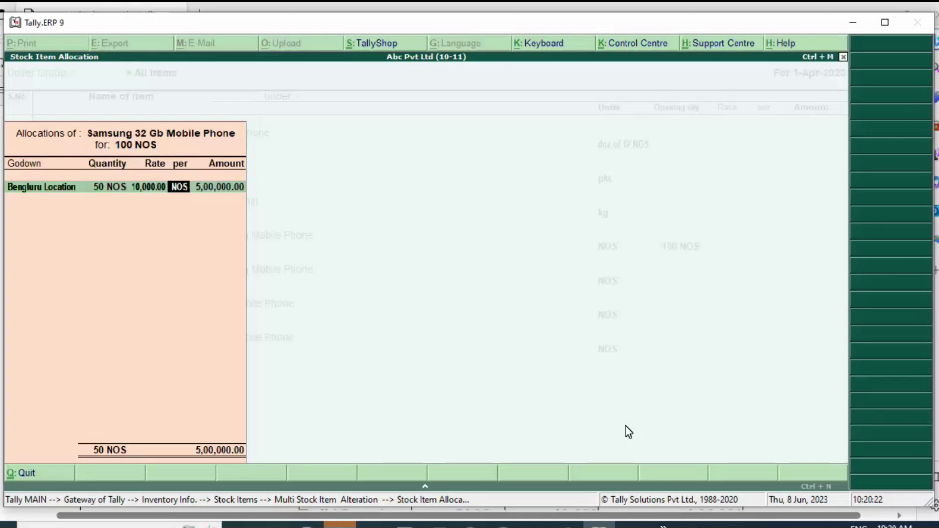
pyautogui.press('Return')
pyautogui.press('Return')
# Add a second Samsung 32 Gb Mobile Phone allocation of 50 NOS to Bengluru Location at 10,000 per NOS and finish its allocations
pyautogui.press('Return')
pyautogui.press('Return')
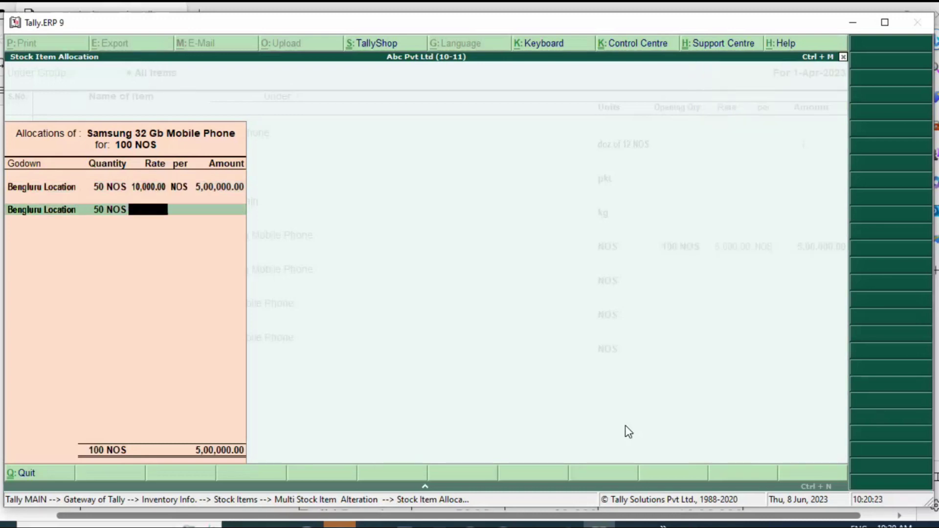
pyautogui.write('10,000')
pyautogui.press('Return')
pyautogui.press('Return')
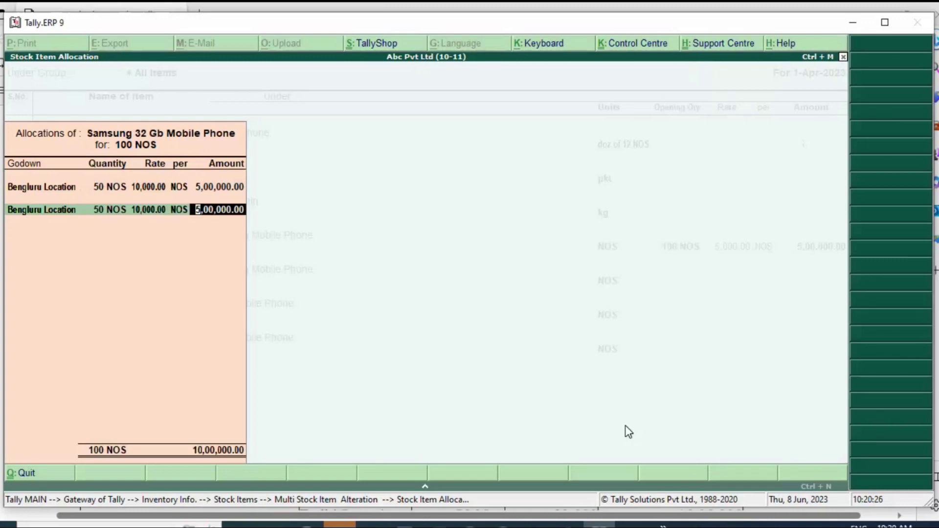
pyautogui.press('Return')
pyautogui.press('Return')
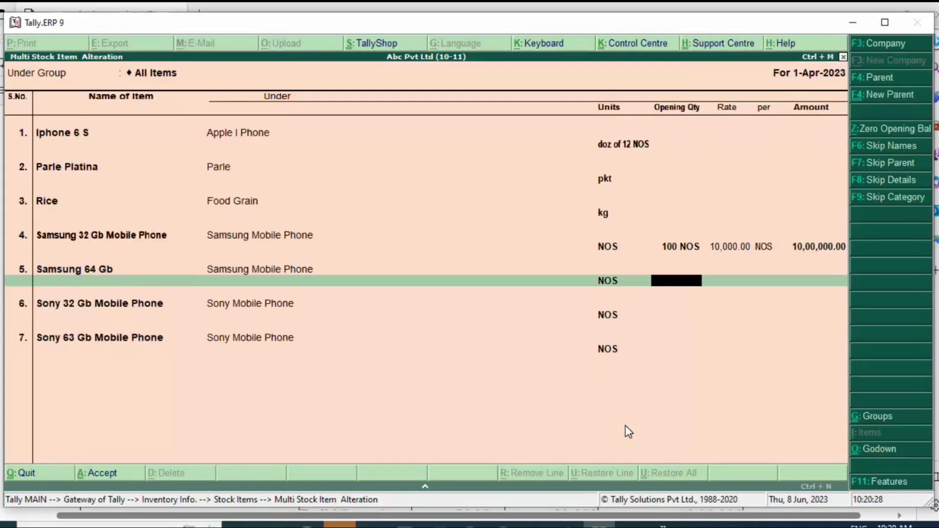
# Set Samsung 64 Gb's opening quantity to 100 NOS and allocate 50 NOS to Bengluru Location
pyautogui.write('100')
pyautogui.press('Return')
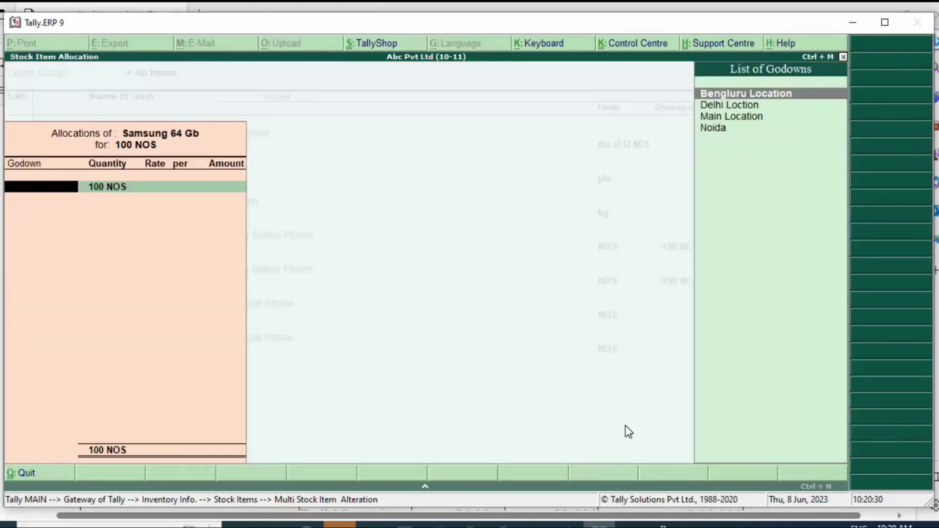
pyautogui.press('Return')
pyautogui.press('Return')
pyautogui.press('BackSpace')
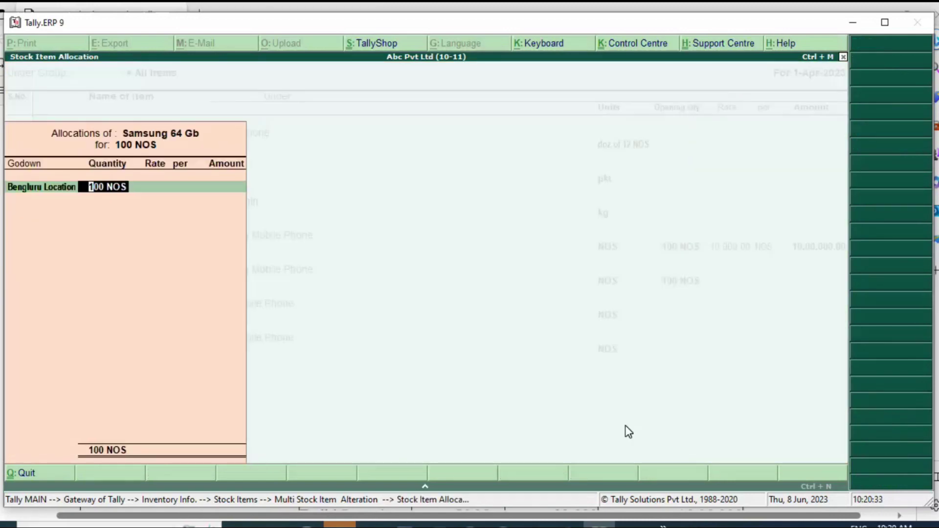
pyautogui.write('50')
pyautogui.press('Return')
# Check the Samsung 64GB rate in the Edge PDF and set the Bengluru Location allocation's rate in Tally to 15,000 per NOS
pyautogui.hotkey('alt', 'Tab')
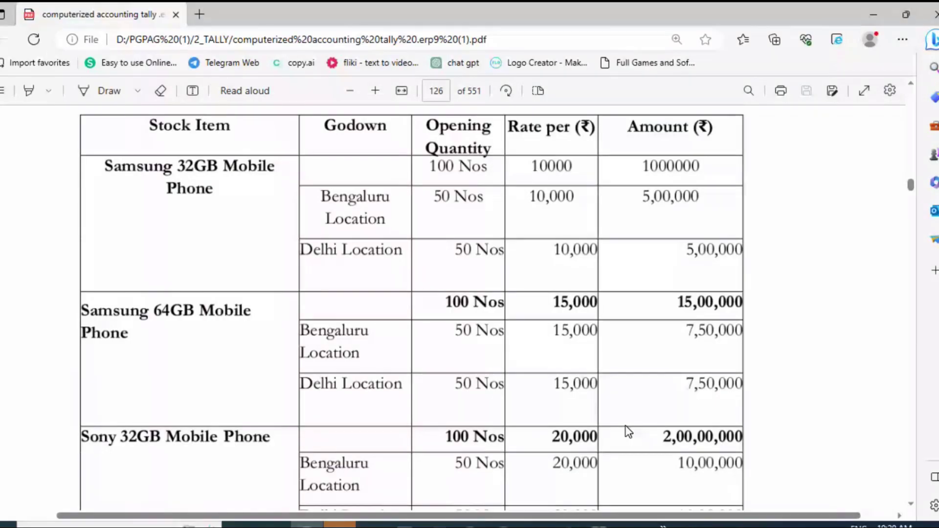
pyautogui.hotkey('alt', 'Tab')
pyautogui.write('1')
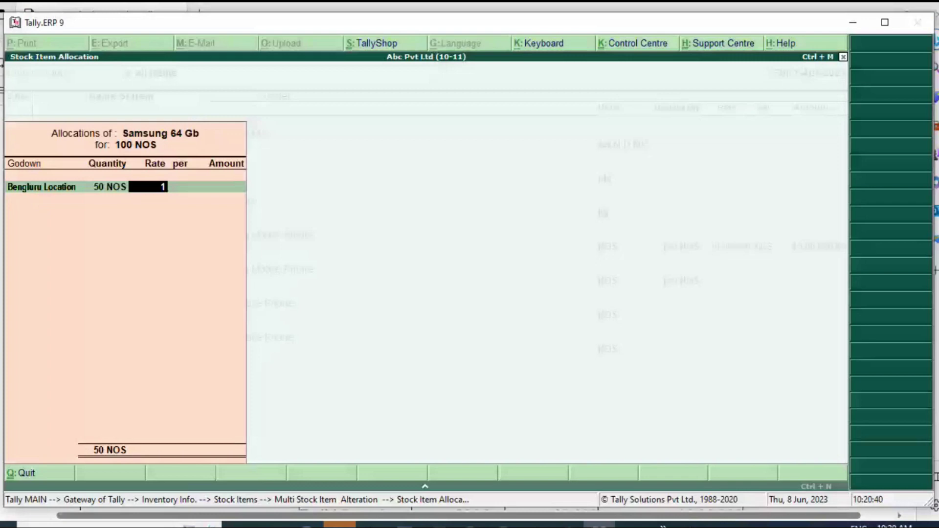
pyautogui.write('5000')
pyautogui.press('Return')
pyautogui.press('Return')
pyautogui.press('Return')
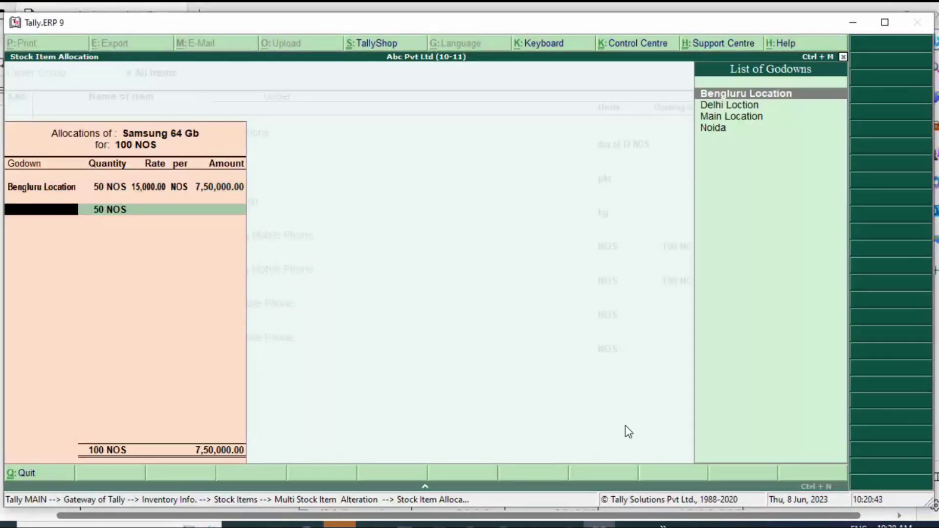
# Add a second Samsung 64 Gb allocation of 50 NOS to the Delhi Loction godown
pyautogui.press('Return')
pyautogui.press('BackSpace')
pyautogui.write('B')
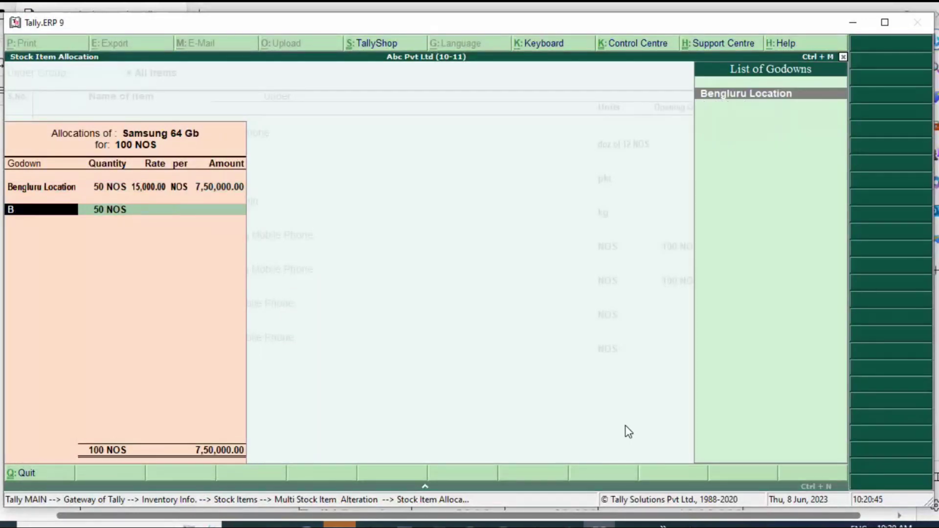
pyautogui.press('BackSpace')
pyautogui.write('No')
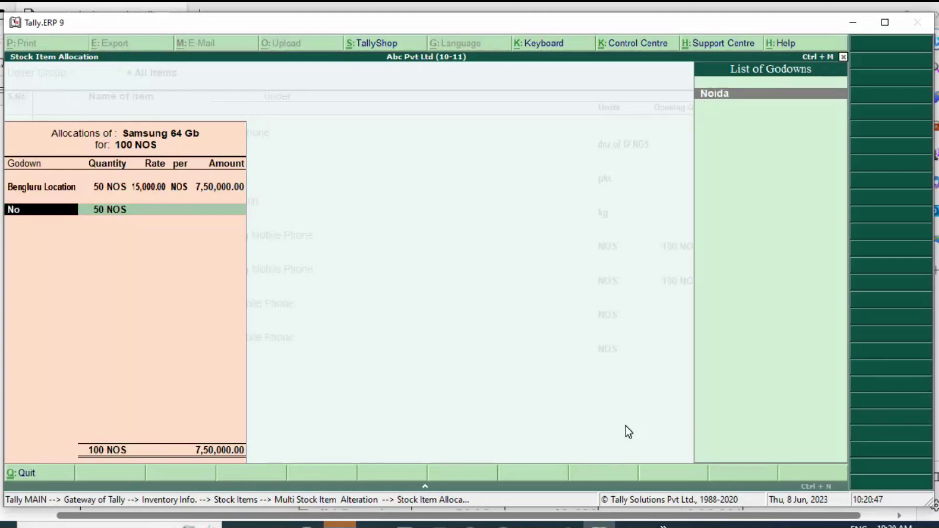
pyautogui.press('BackSpace')
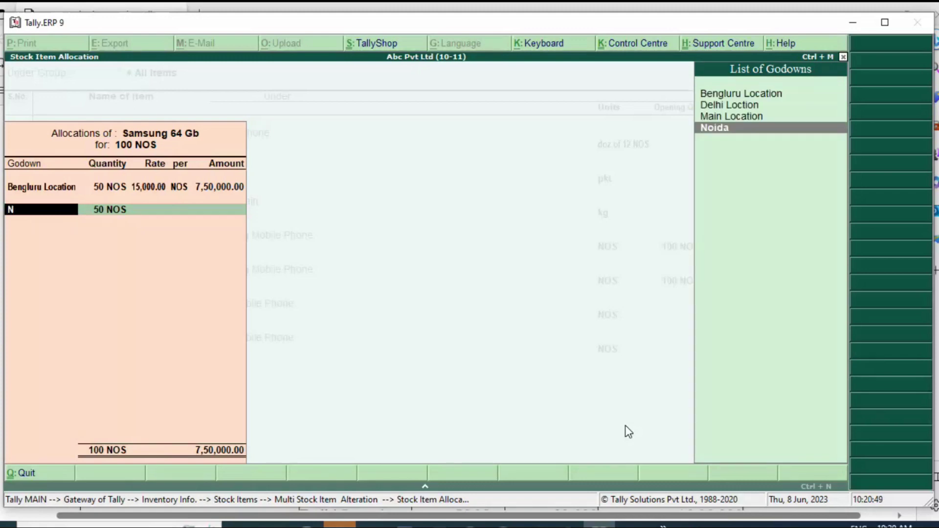
pyautogui.press('Up')
pyautogui.press('Up')
pyautogui.press('Return')
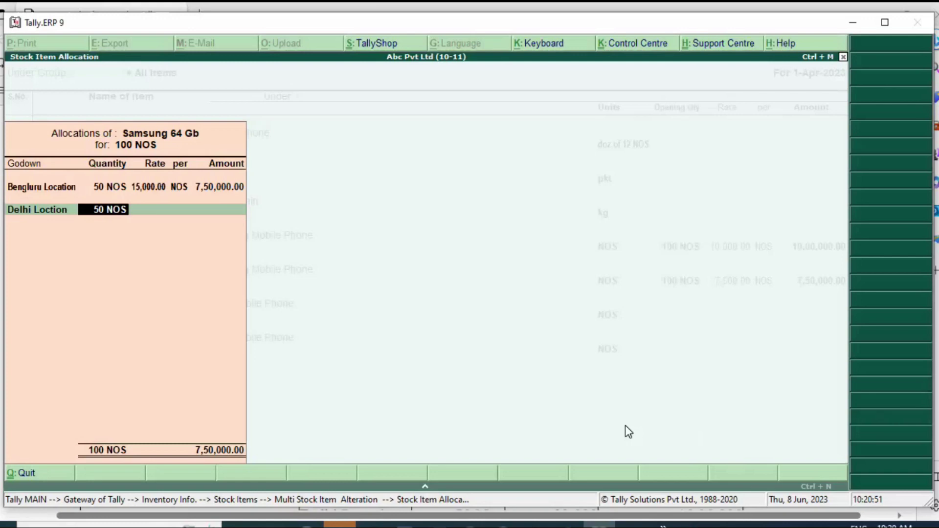
pyautogui.press('Return')
# Set the Delhi Loction allocation's rate to 15,000 per NOS and finish Samsung 64 Gb's allocations
pyautogui.write('15')
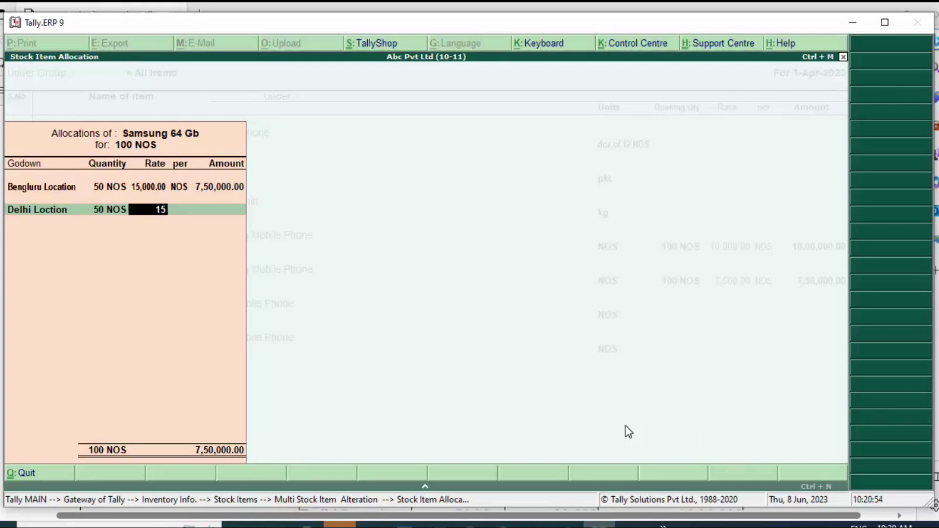
pyautogui.write('0000')
pyautogui.press('BackSpace')
pyautogui.press('Return')
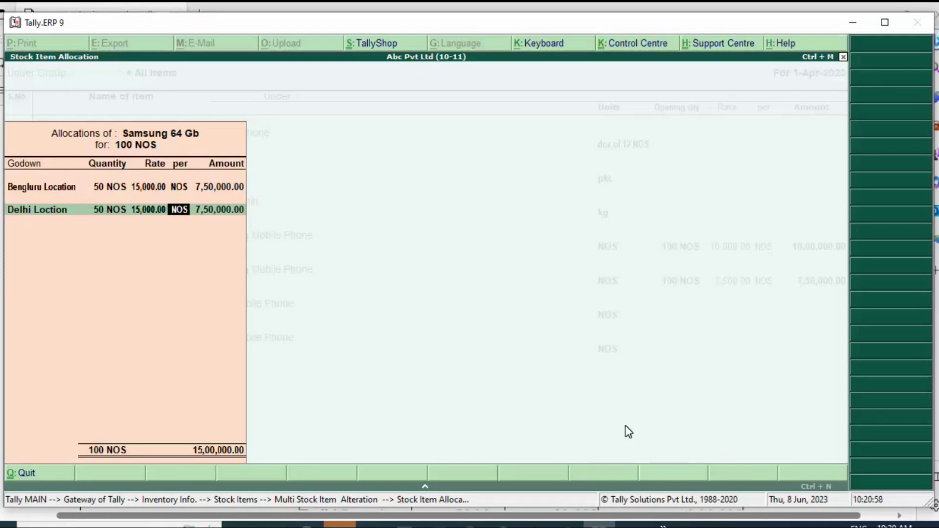
pyautogui.press('Return')
pyautogui.press('Return')
pyautogui.press('Return')
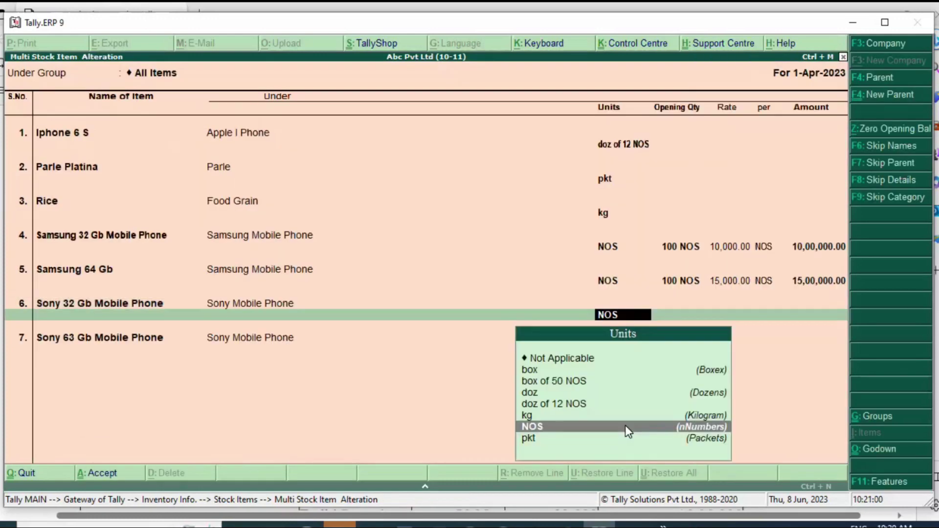
# Set Sony 32 Gb Mobile Phone's opening quantity to 100 NOS and allocate 50 NOS to Bengluru Location
pyautogui.press('Return')
pyautogui.press('BackSpace')
pyautogui.press('Return')
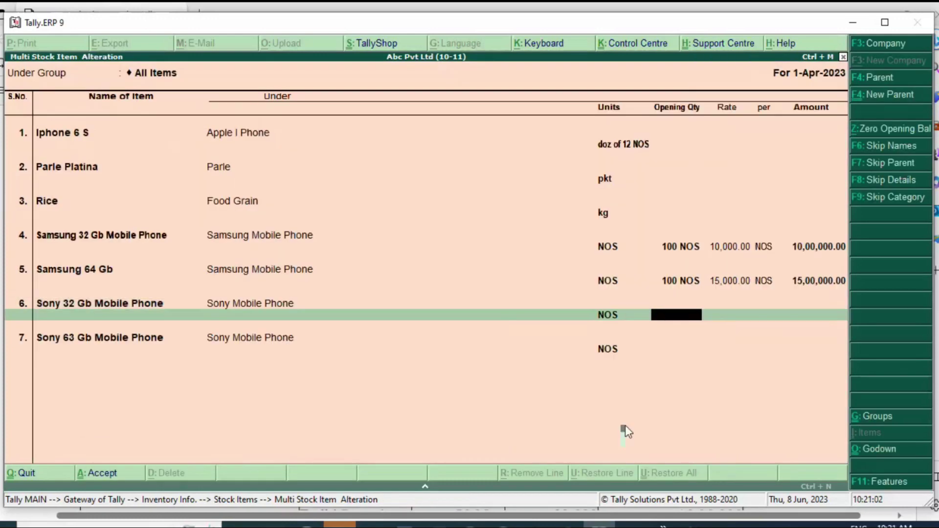
pyautogui.write('100')
pyautogui.press('Return')
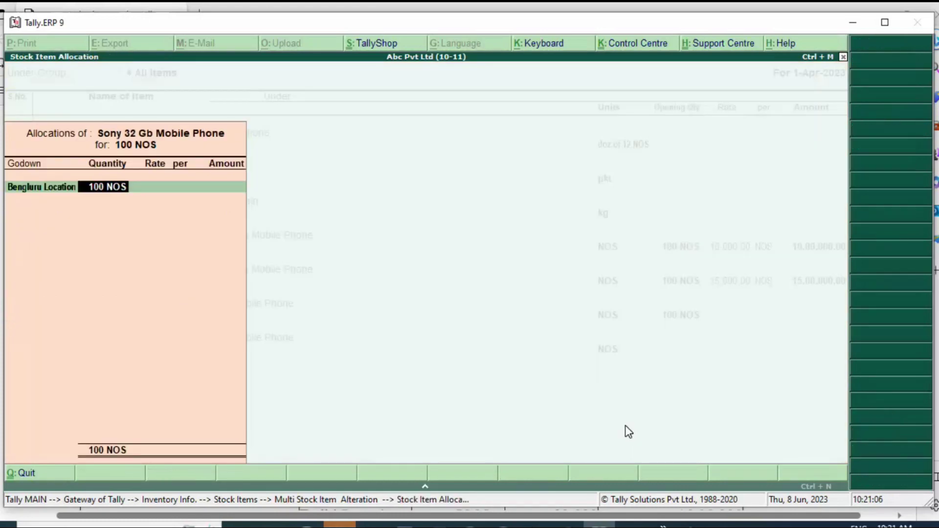
pyautogui.write('50')
pyautogui.press('Return')
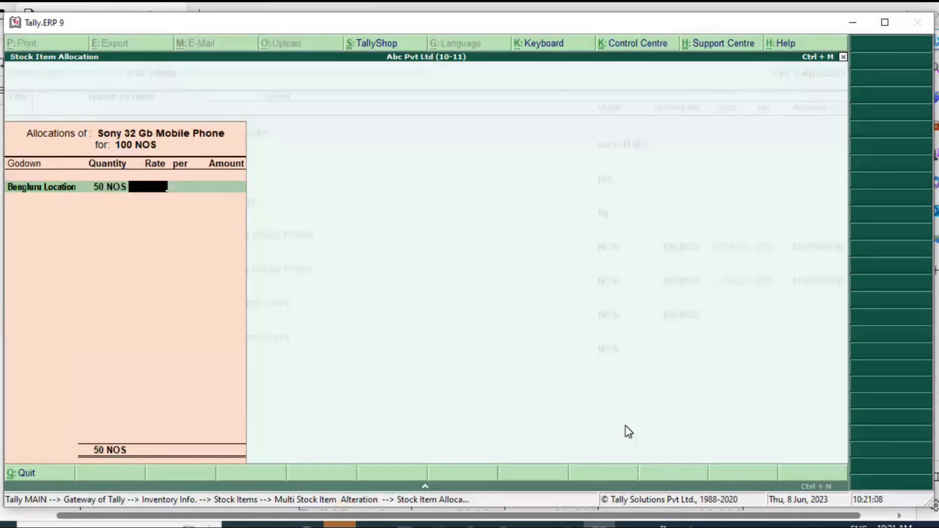
# Check the Sony 32GB rate in the Edge PDF and set the Bengluru Location allocation's rate in Tally to 20,000 per NOS
pyautogui.hotkey('alt', 'Tab')
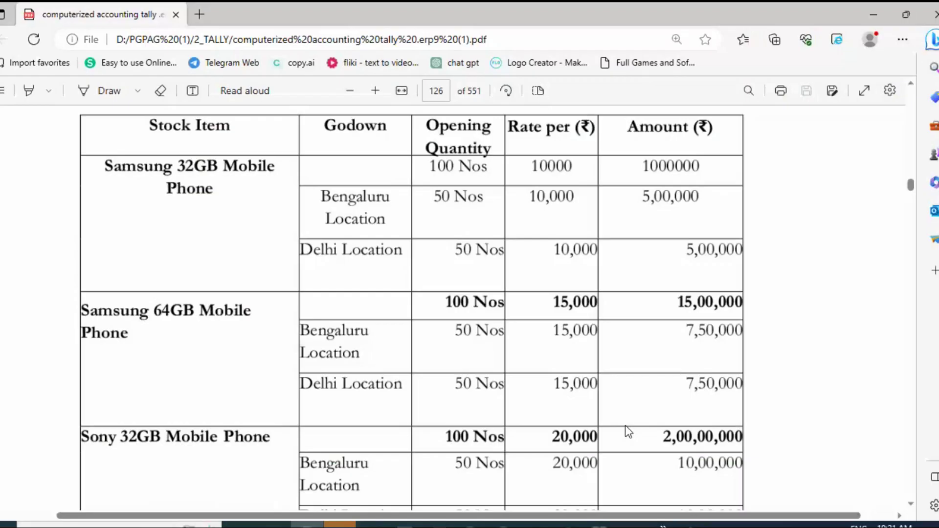
pyautogui.scroll(-3, 628, 432)
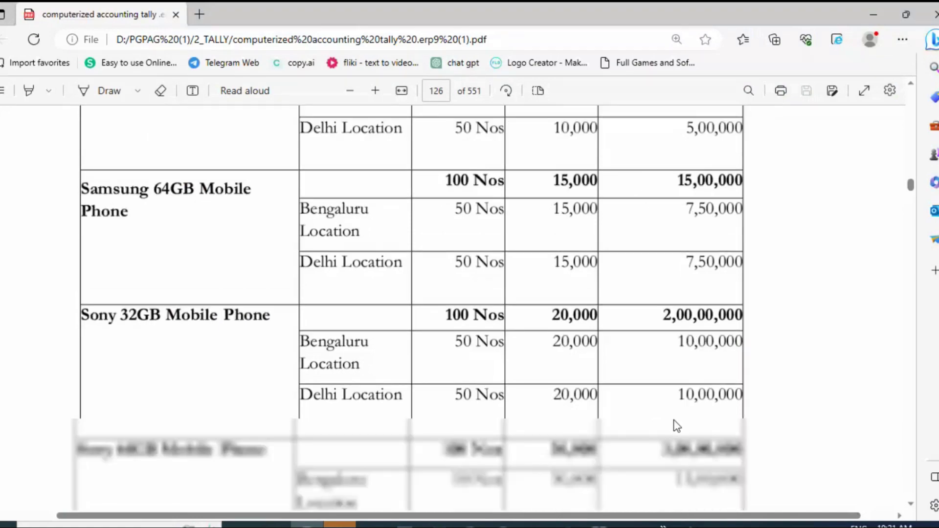
pyautogui.scroll(-3, 676, 425)
pyautogui.hotkey('alt', 'Tab')
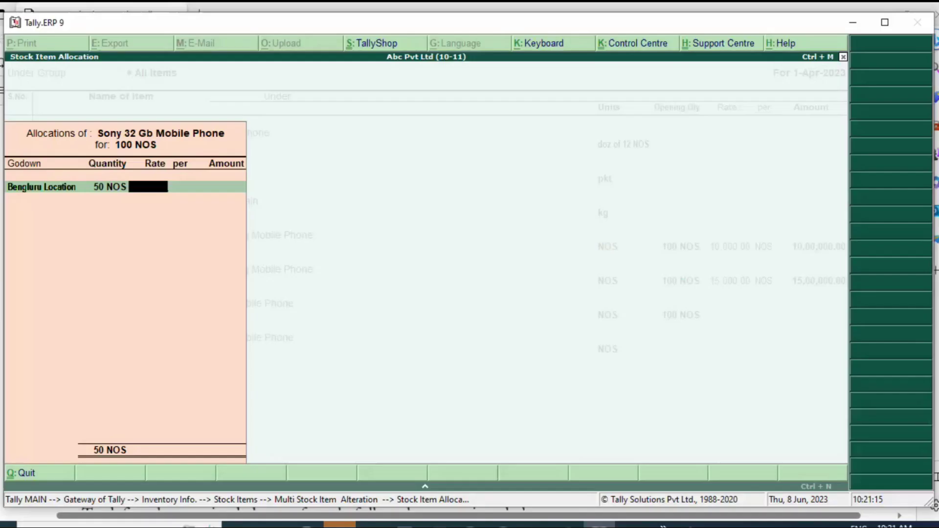
pyautogui.write('20,000')
pyautogui.press('Return')
pyautogui.press('Return')
pyautogui.press('Return')
pyautogui.press('Return')
# Allocate the other 50 NOS of Sony 32 Gb Mobile Phone to Delhi Loction at 20,000 per NOS and finish its allocations
pyautogui.write('Del')
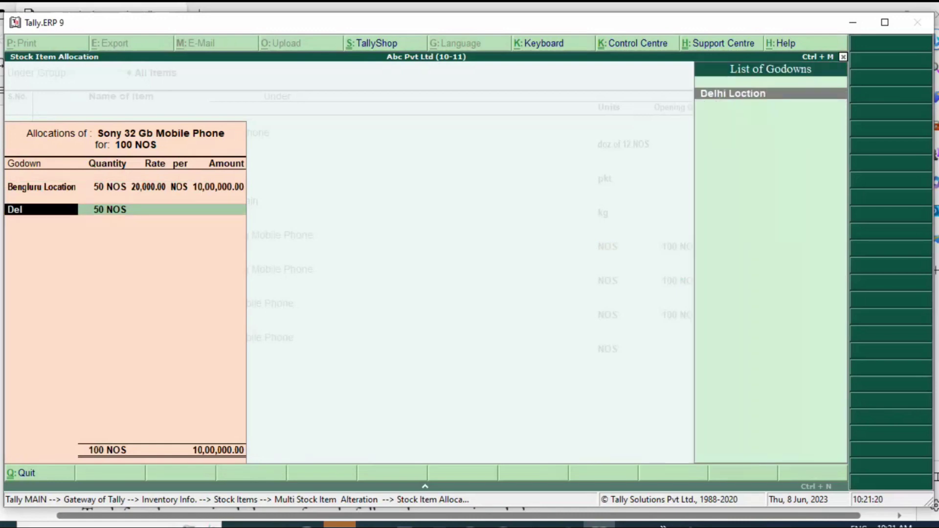
pyautogui.press('Return')
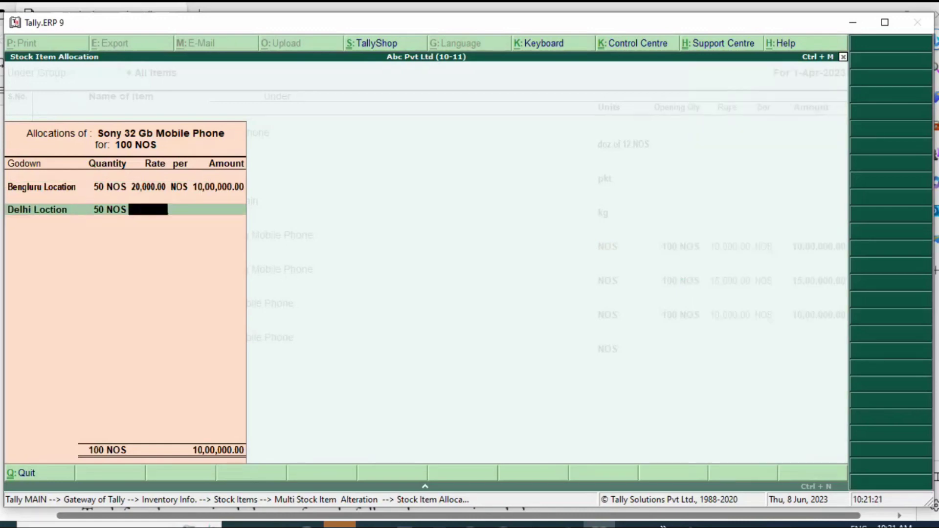
pyautogui.write('20,000')
pyautogui.press('Return')
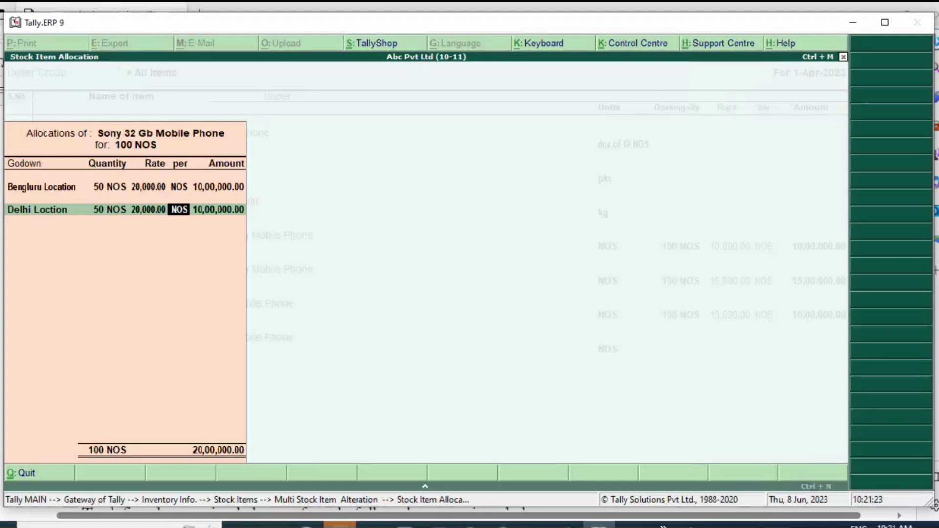
pyautogui.press('Return')
pyautogui.press('Return')
pyautogui.press('Return')
pyautogui.press('Return')
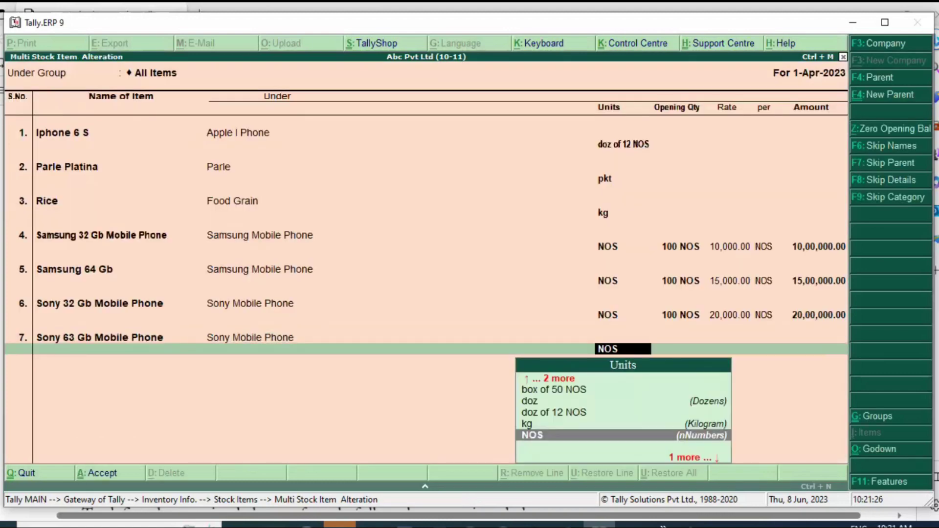
# Set Sony 63 Gb Mobile Phone's opening quantity to 100 NOS and allocate 50 NOS to Bengluru Location at 25,000 per NOS
pyautogui.press('Return')
pyautogui.write('100')
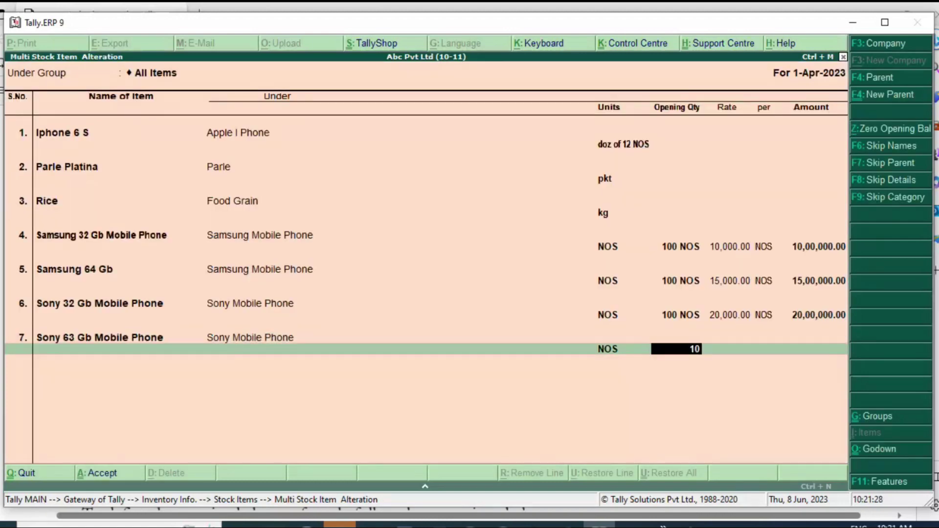
pyautogui.press('Return')
pyautogui.press('Return')
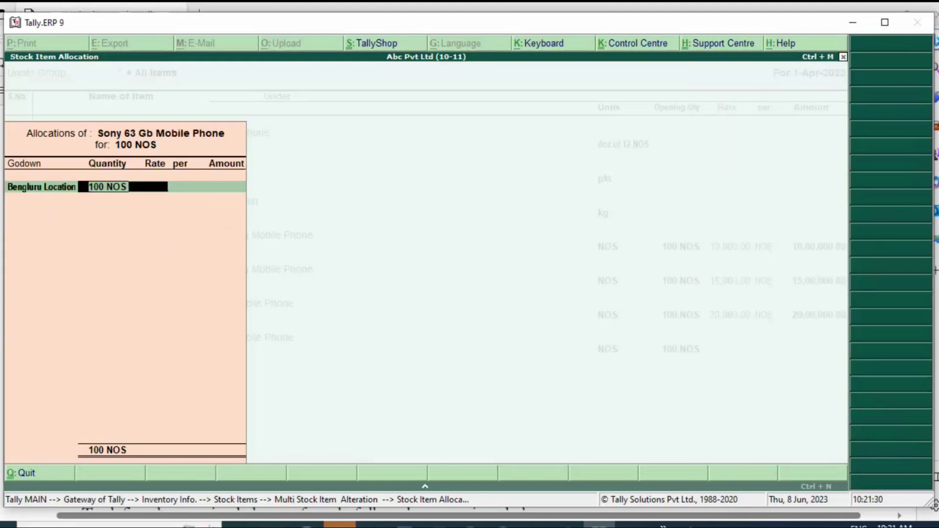
pyautogui.write('5')
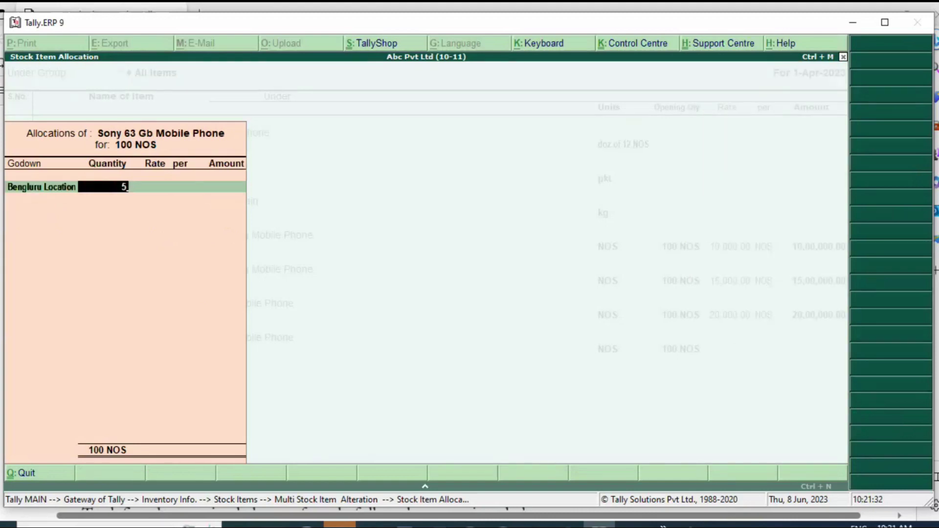
pyautogui.write('0')
pyautogui.press('Return')
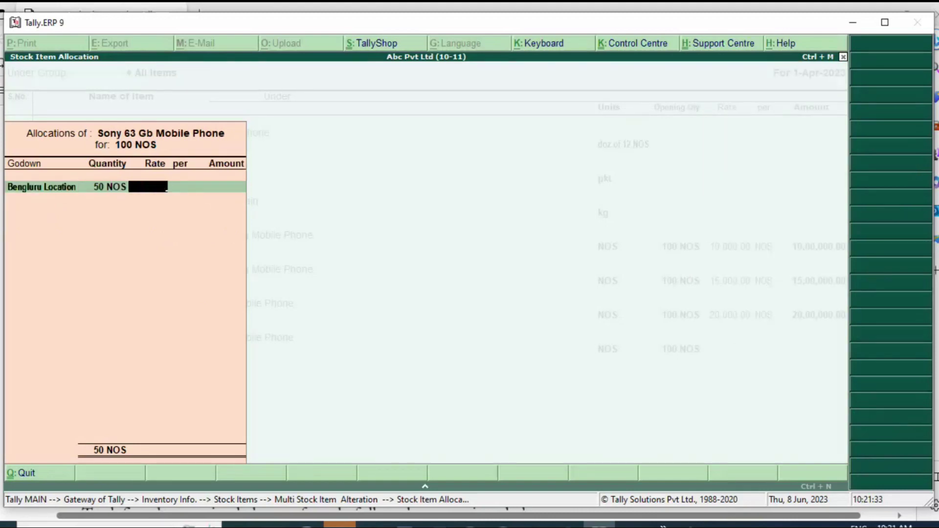
pyautogui.write('25000')
pyautogui.press('Return')
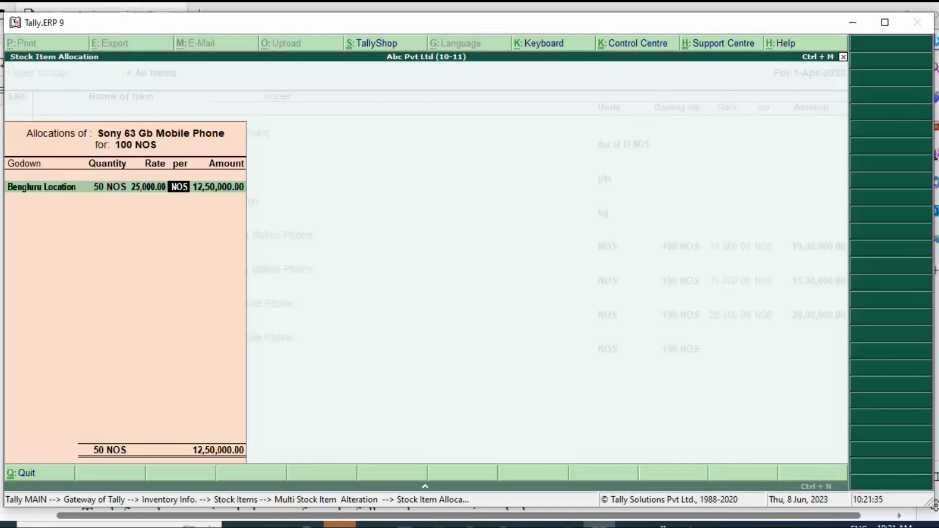
pyautogui.press('Return')
pyautogui.press('Return')
# Allocate the other 50 NOS of Sony 63 Gb Mobile Phone to Delhi Loction at 25,000 per NOS and finish its allocations
pyautogui.write('N')
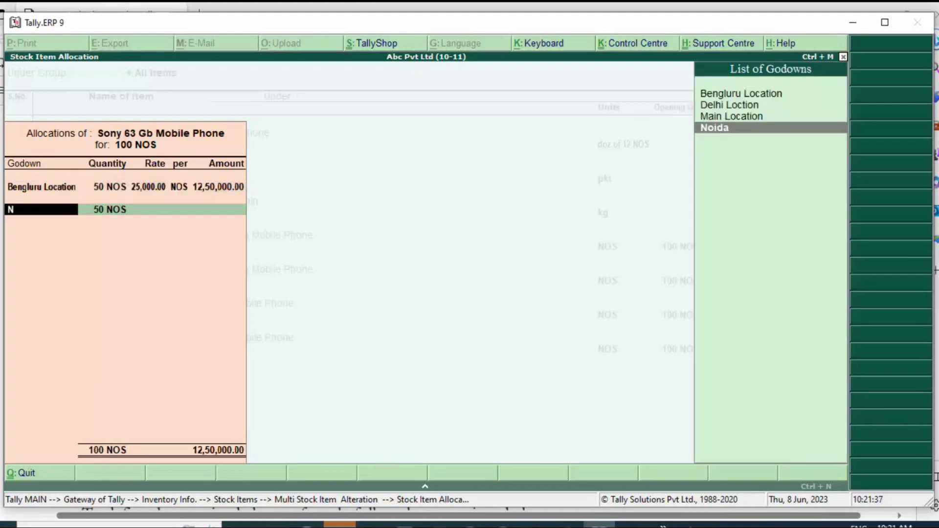
pyautogui.press('BackSpace')
pyautogui.write('D')
pyautogui.press('Return')
pyautogui.press('Return')
pyautogui.write('2')
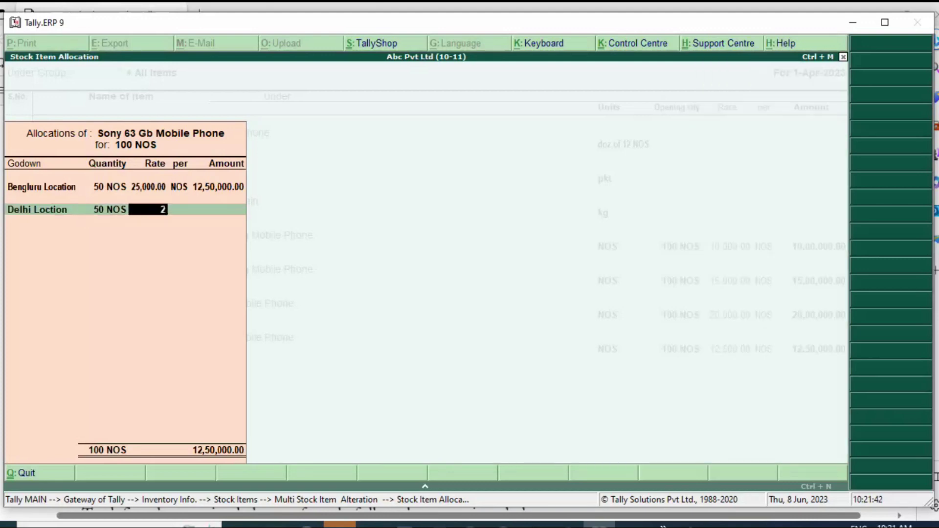
pyautogui.write('5,00')
pyautogui.write('00')
pyautogui.press('Return')
pyautogui.press('Return')
pyautogui.press('Return')
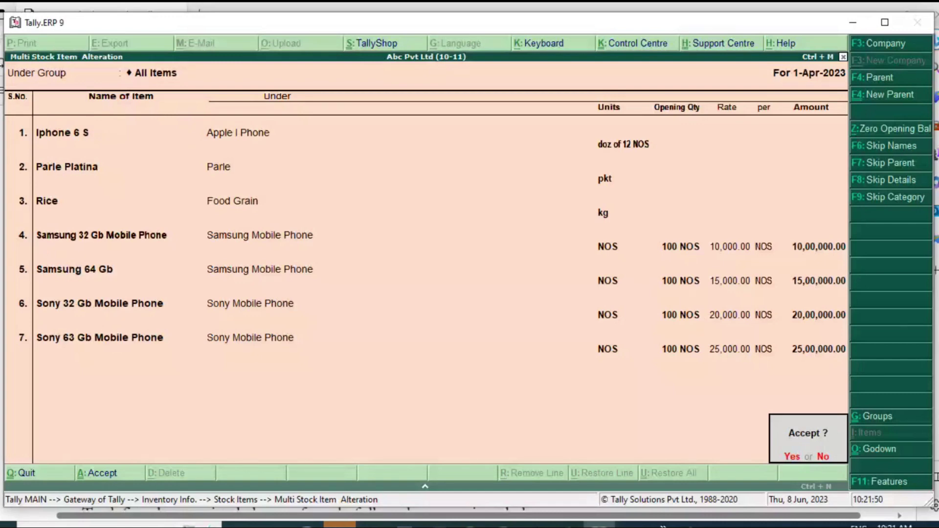
# Try to accept the multiple stock item alteration, then exit back to Inventory Info
pyautogui.press('Return')
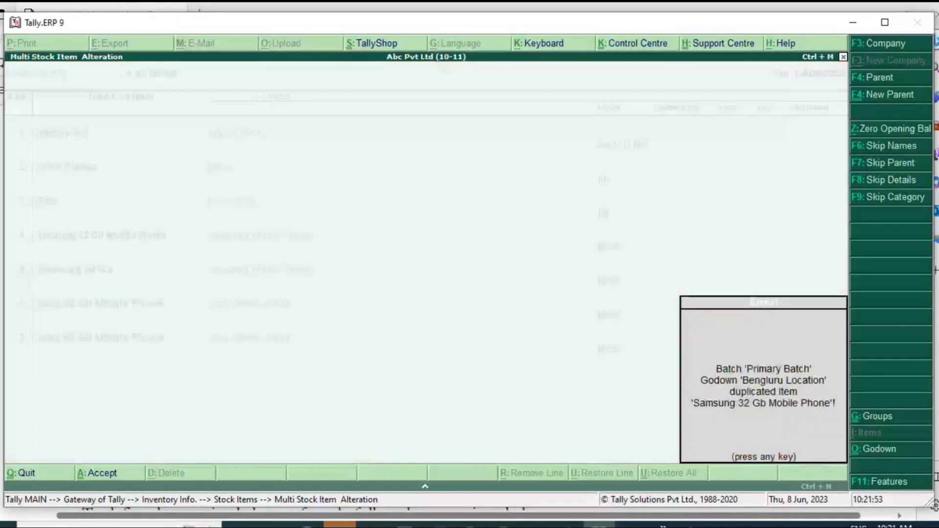
pyautogui.press('Return')
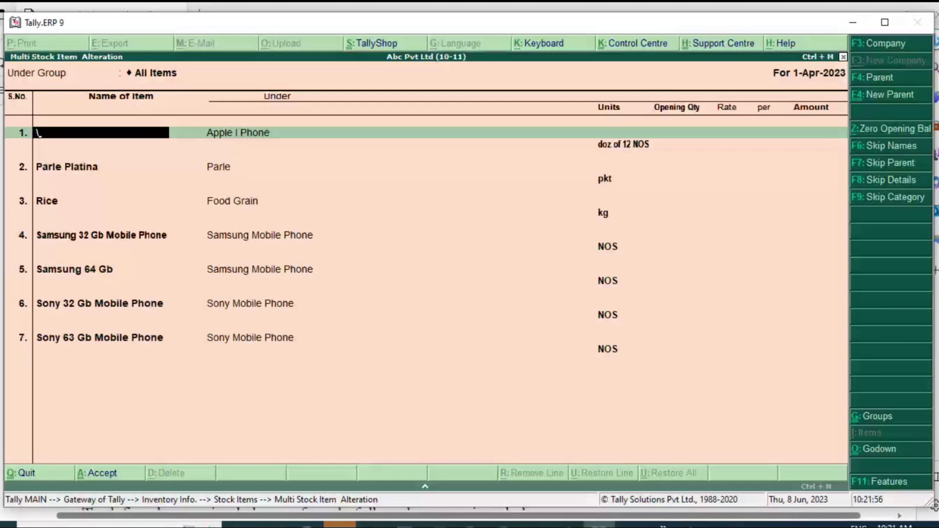
pyautogui.press('Escape')
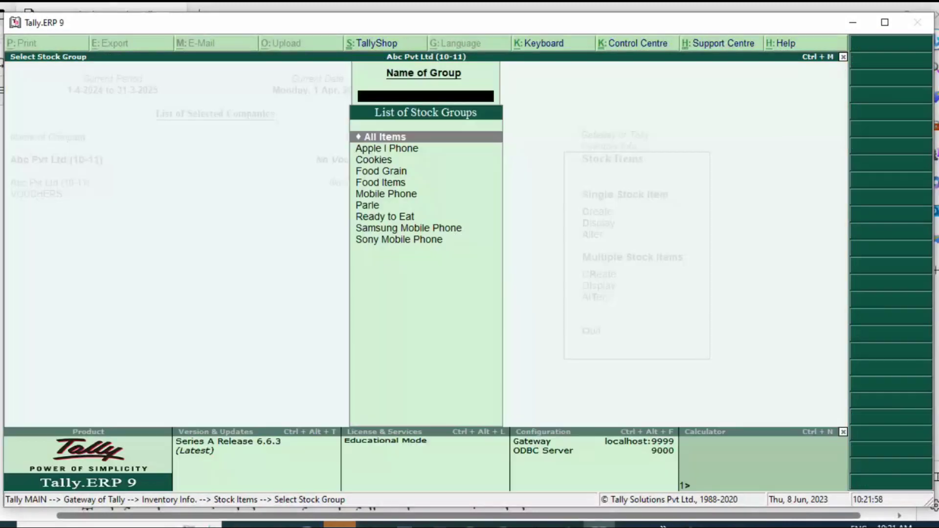
pyautogui.press('Escape')
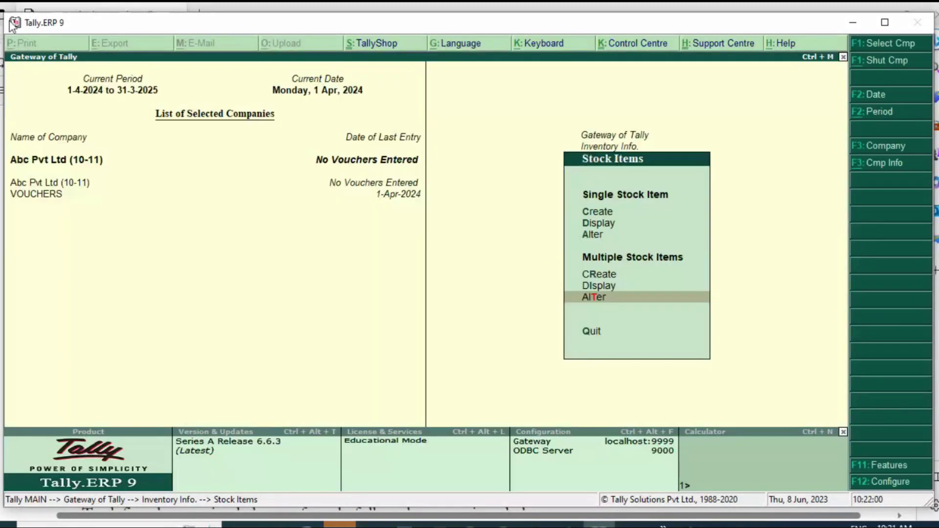
pyautogui.press('Escape')
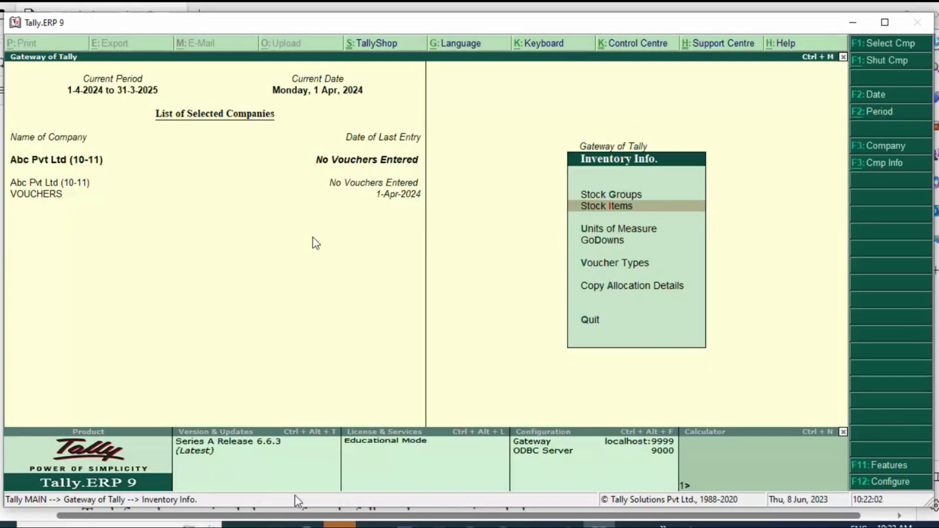
# Switch to the Edge PDF and examine its example of defining Samsung 32GB's opening balance through single stock item alteration
pyautogui.click(307, 525)
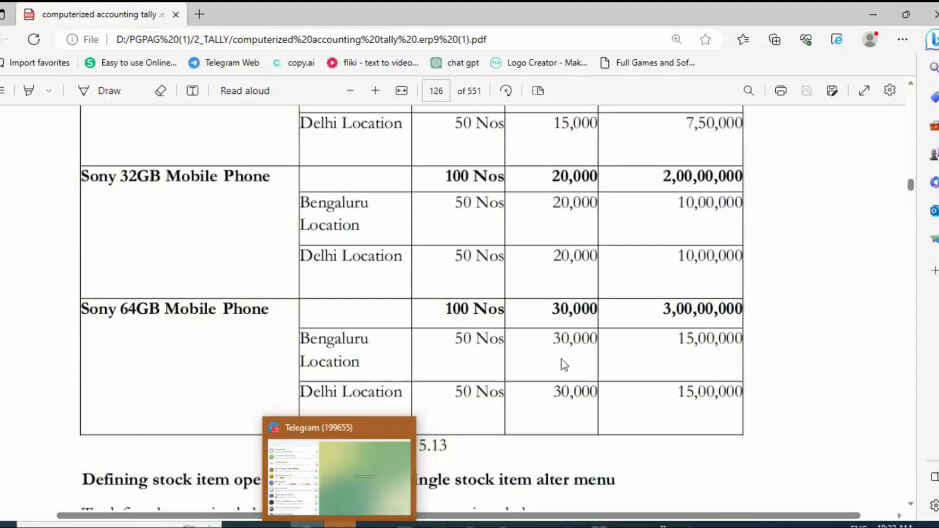
pyautogui.scroll(-3, 561, 343)
pyautogui.scroll(-15, 560, 317)
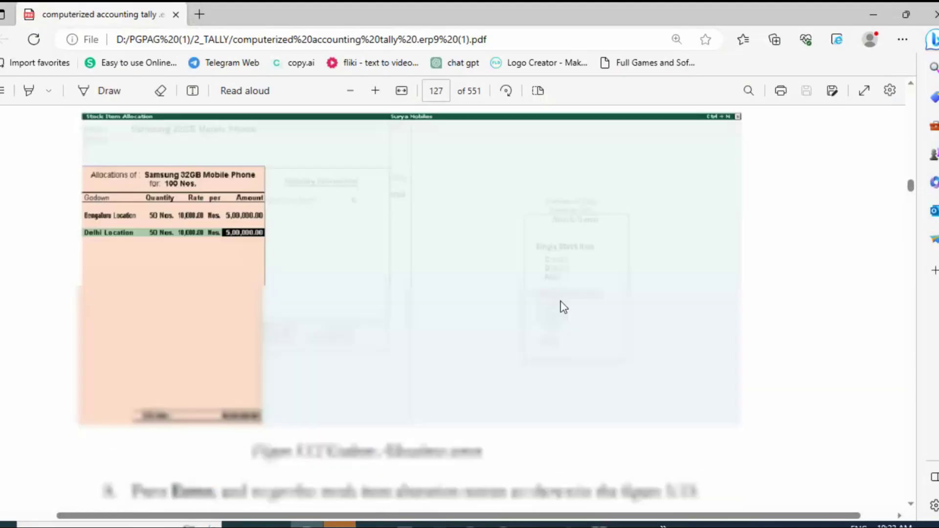
pyautogui.scroll(5, 405, 313)
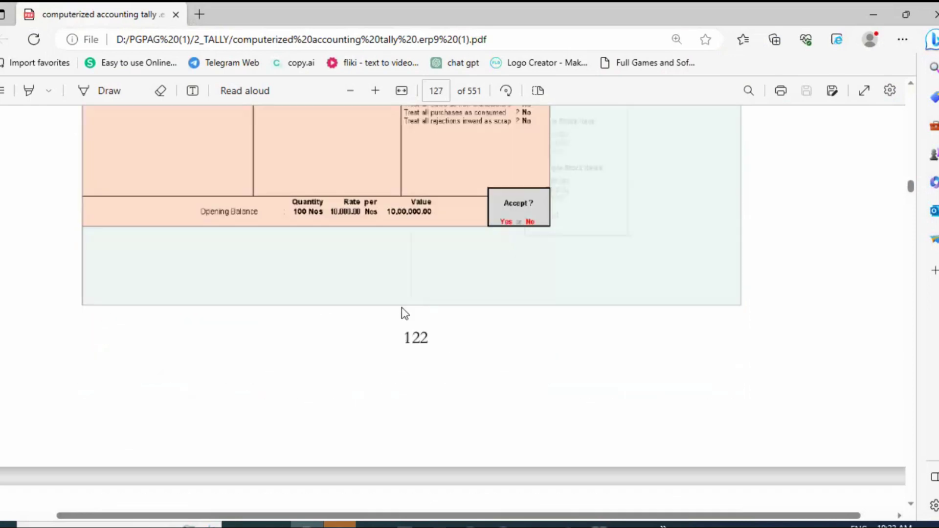
pyautogui.scroll(3, 404, 313)
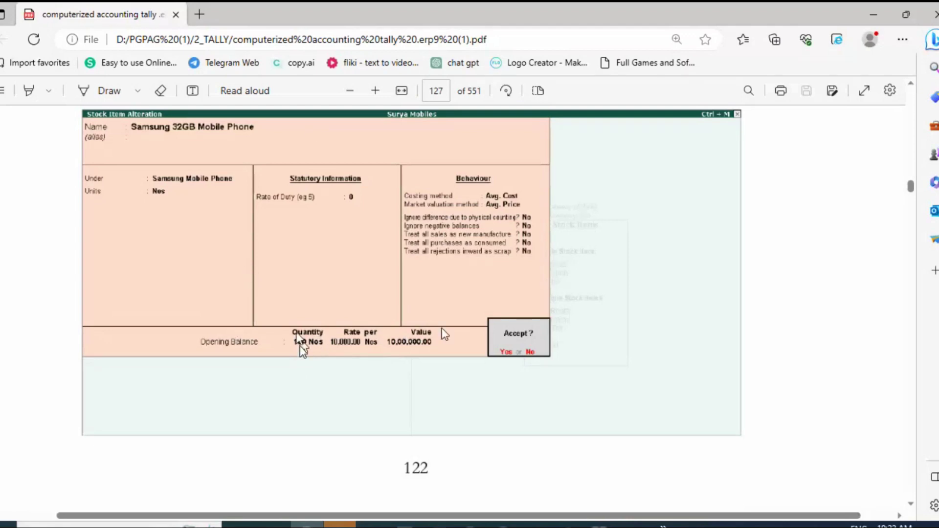
pyautogui.hscroll(1, 446, 341)
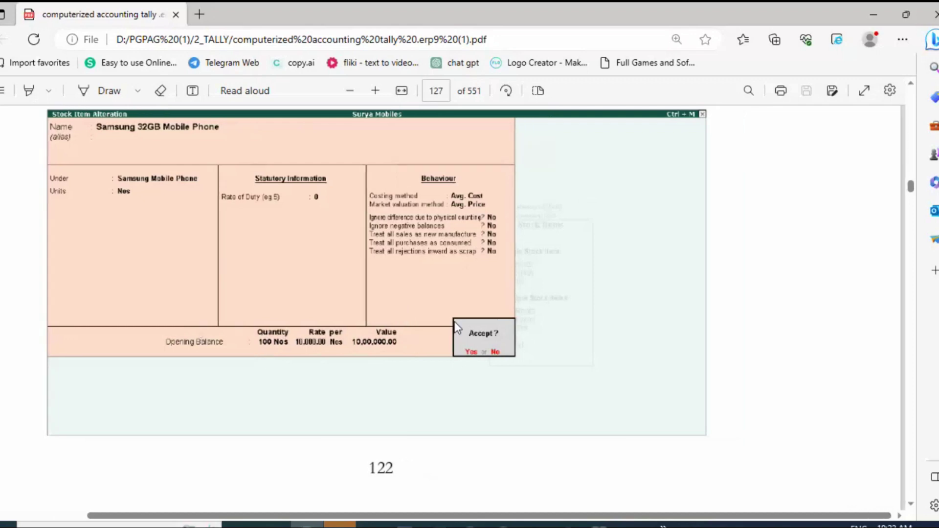
# Review the rest of the inventory chapter, including its practice questions, up to the Recording of Day-to-Day Transactions chapter
pyautogui.scroll(-20, 241, 369)
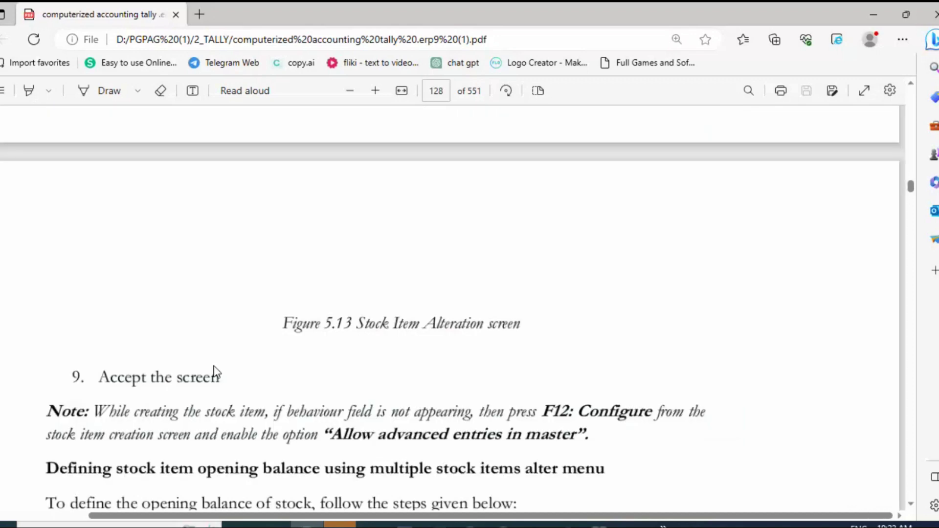
pyautogui.scroll(-20, 234, 360)
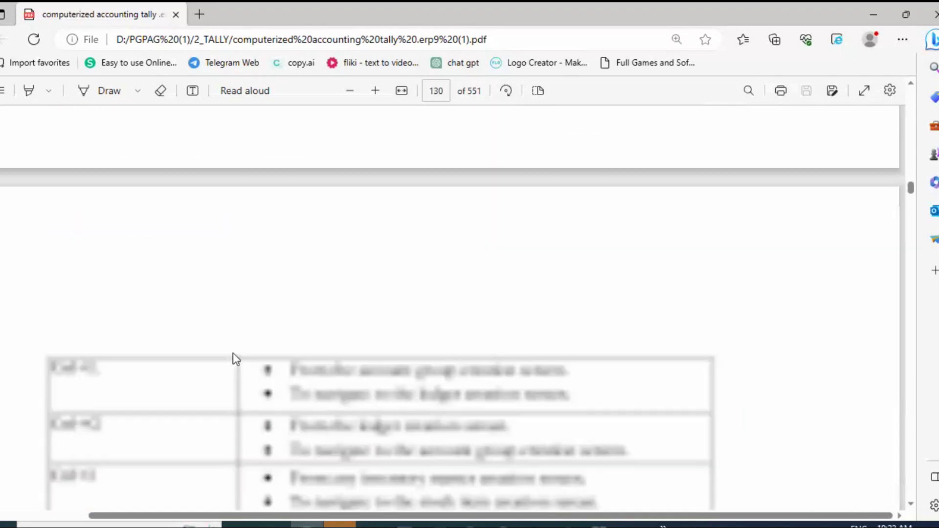
pyautogui.scroll(7, 243, 336)
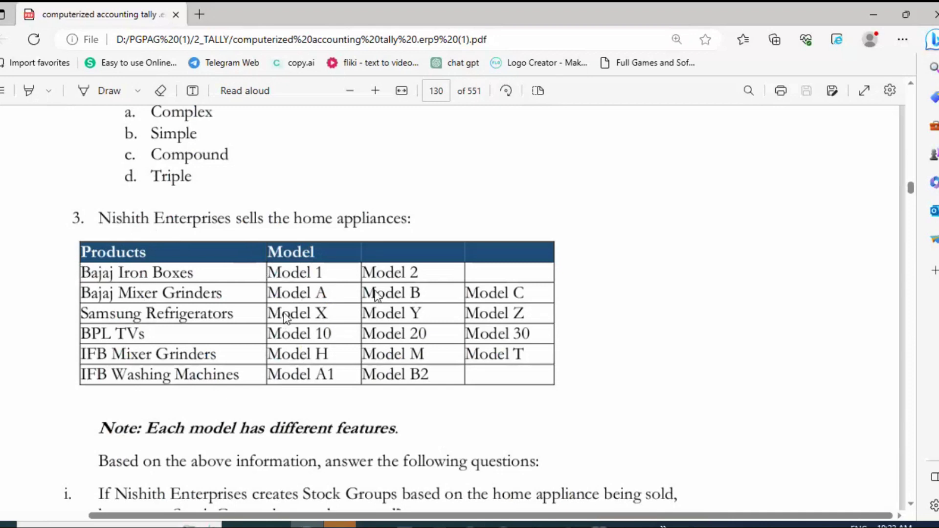
pyautogui.scroll(-6, 440, 303)
pyautogui.scroll(-5, 450, 293)
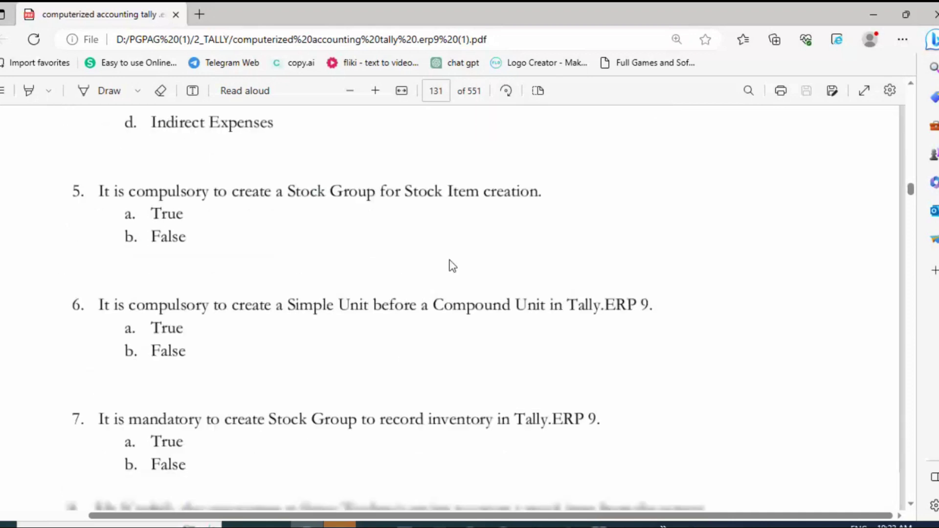
pyautogui.scroll(-8, 453, 264)
pyautogui.scroll(-7, 454, 243)
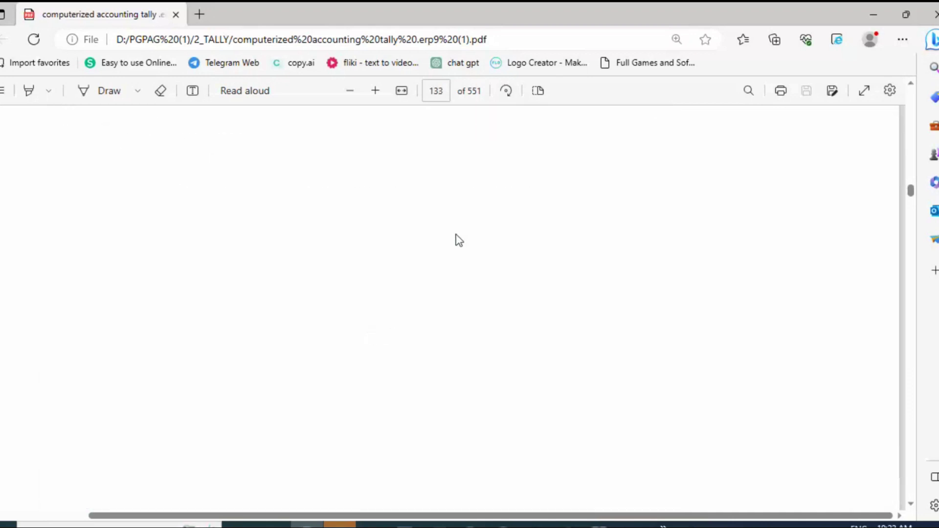
pyautogui.scroll(2, 456, 242)
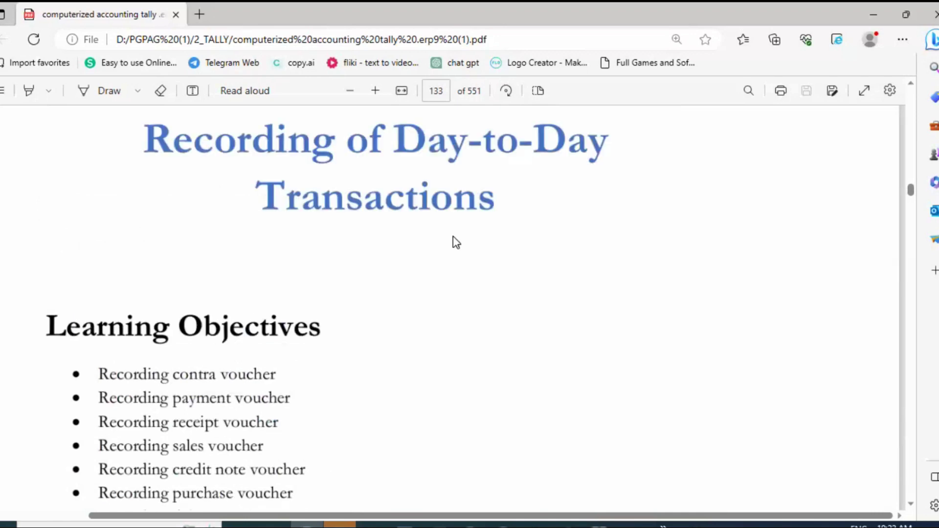